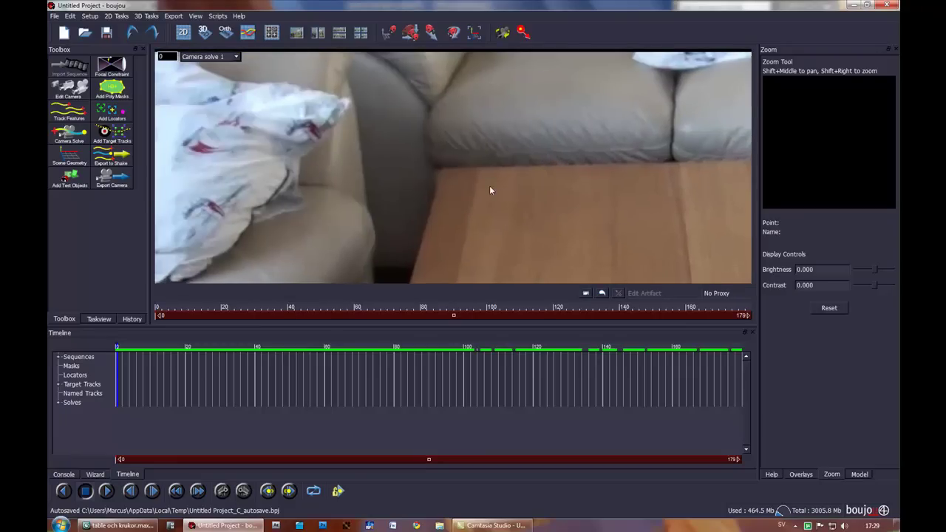
Step: Add a new target track on the table's far-left corner at frame 0
left_click(120, 133)
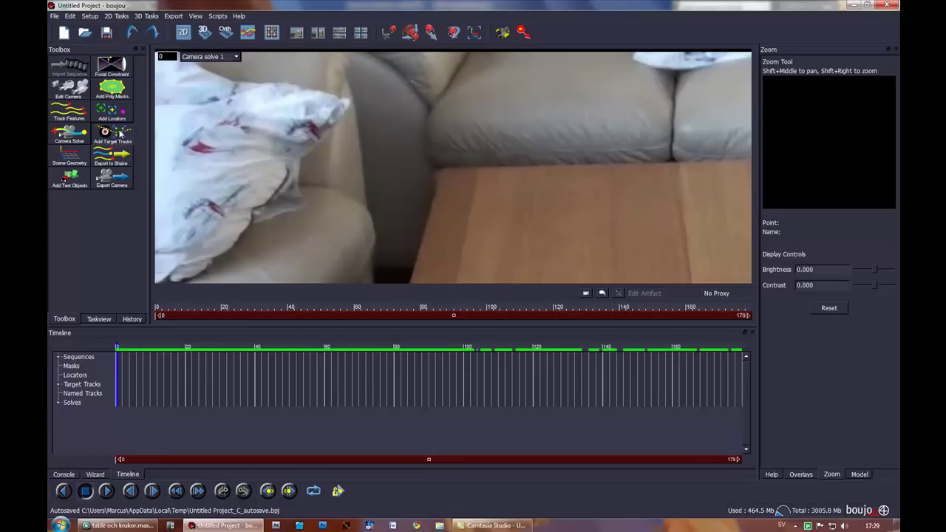
left_click(441, 169)
left_click_drag(441, 170, 442, 169)
Step: Advance the footage to frame 26 and place and fine-tune the target track's point on the far-left table corner
key("space")
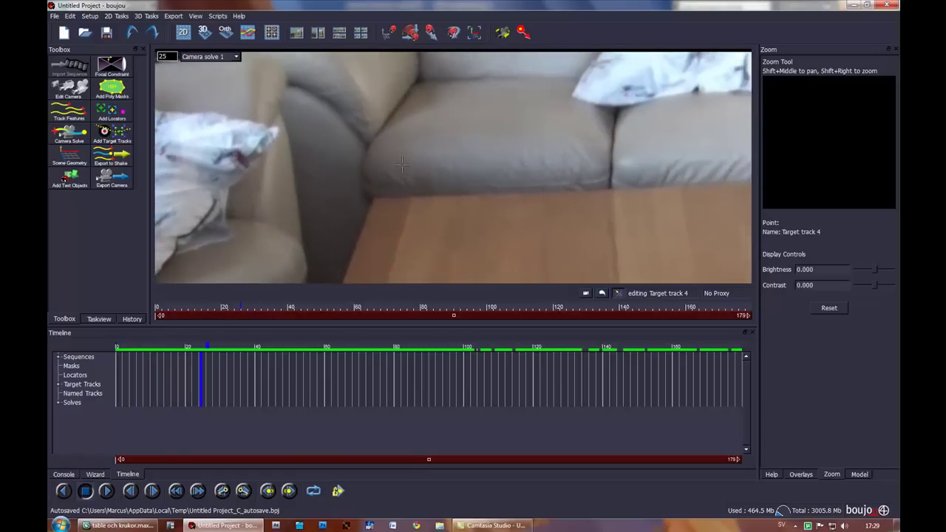
key("space")
left_click(362, 202)
key("Right")
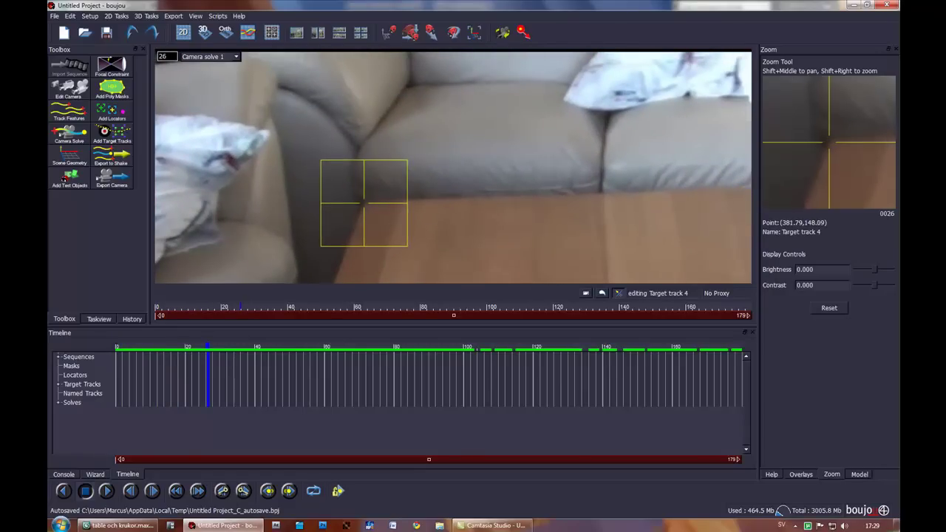
key("Up")
key("Down")
key("Right")
Step: Correct the target track's position on the far-left table corner at frames 36 and 50
key("space")
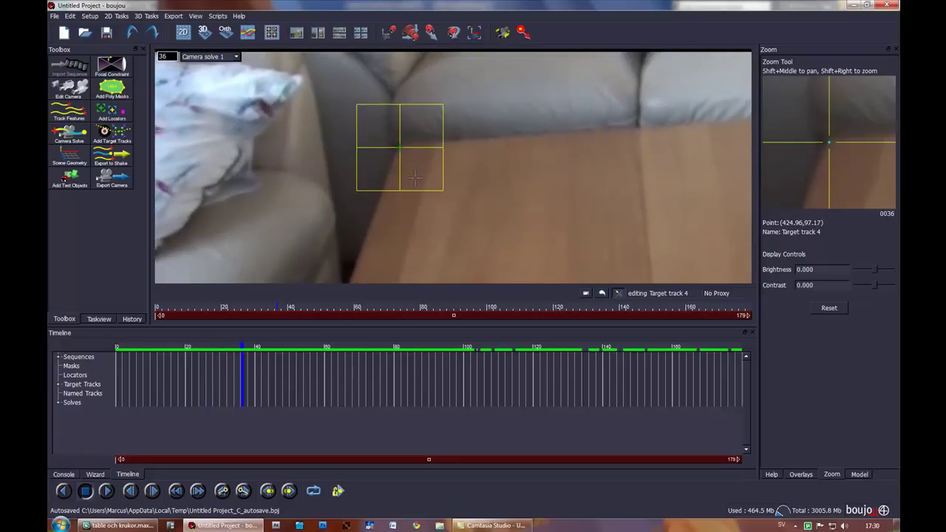
left_click_drag(403, 153, 393, 146)
key("space")
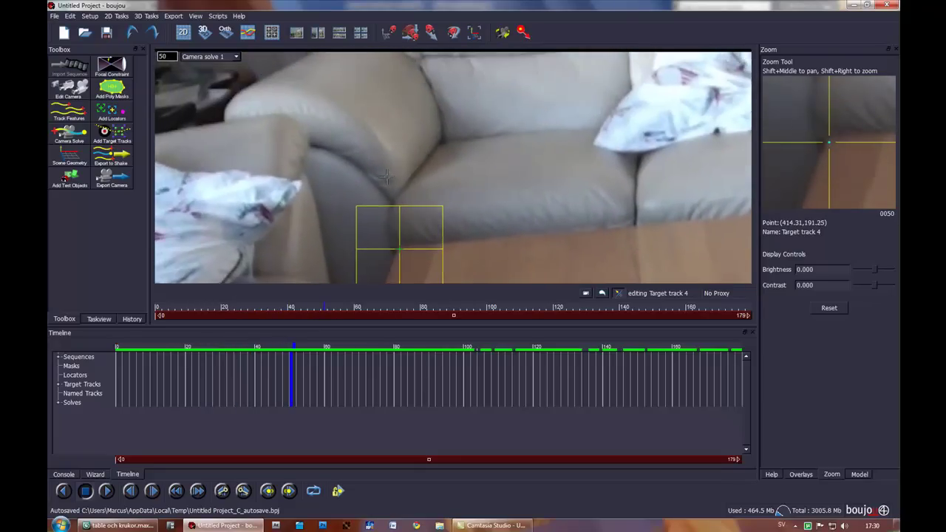
left_click_drag(426, 244, 426, 243)
key("space")
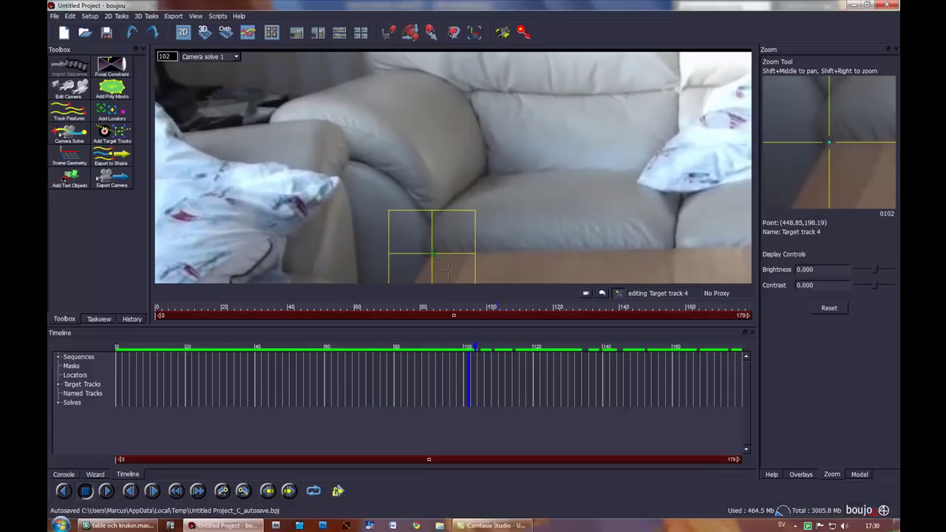
Step: Check the target track on the table corner up to frame 147 and nudge its frame 0 point slightly to the right
left_click_drag(501, 348, 539, 348)
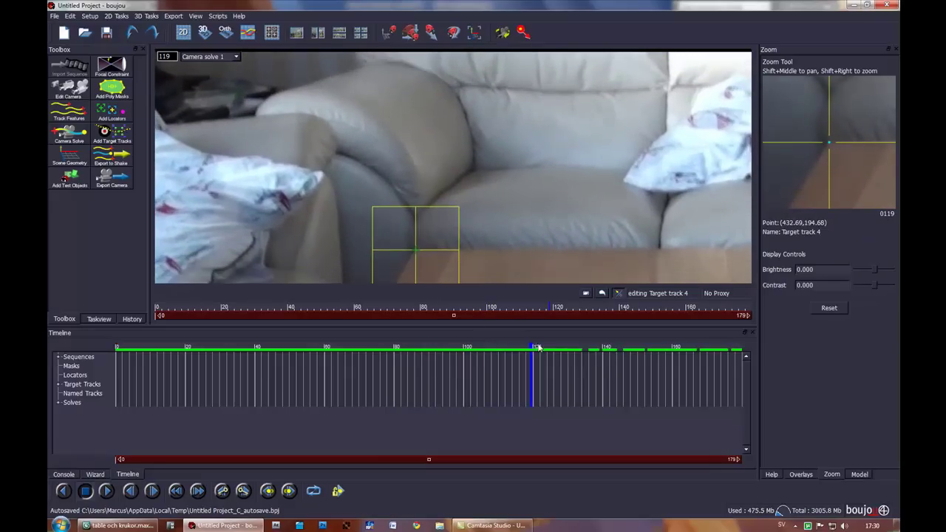
left_click(630, 348)
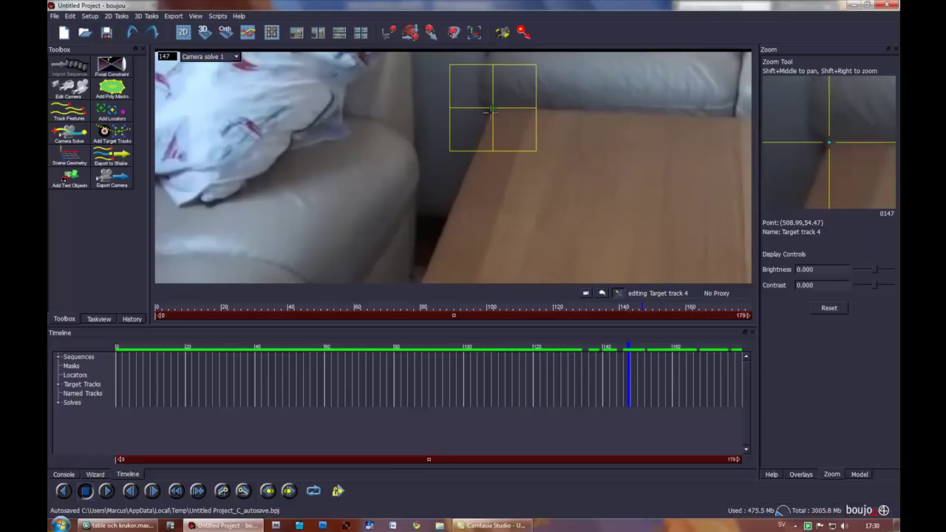
left_click_drag(630, 348, 640, 352)
key("space")
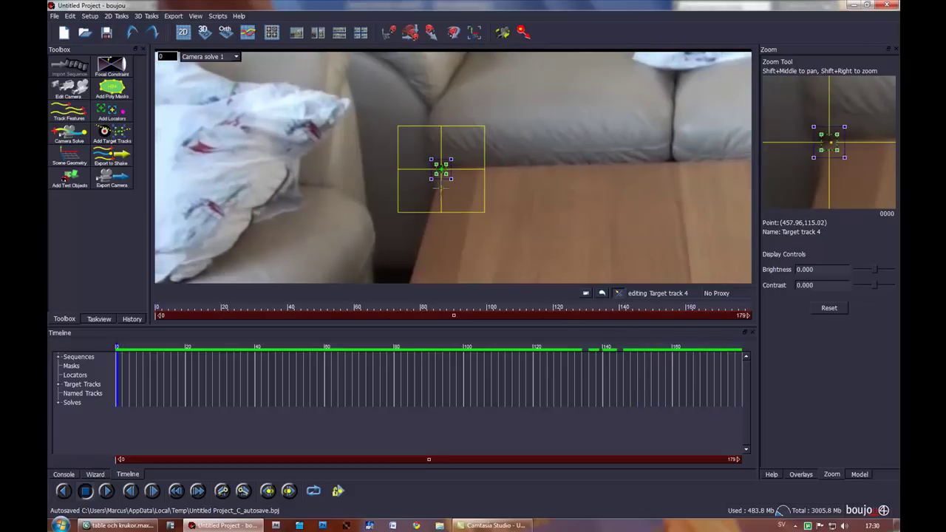
key("Right")
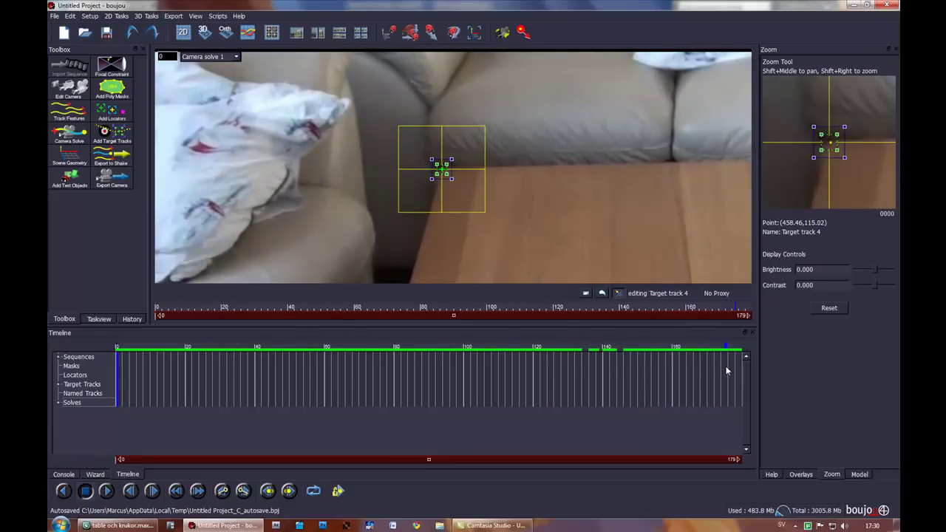
Step: Inspect the target tracks on all four table corners across frames 94 to 126, and end editing of the new track
left_click_drag(728, 369, 444, 384)
right_click_drag(542, 190, 552, 219, "shift")
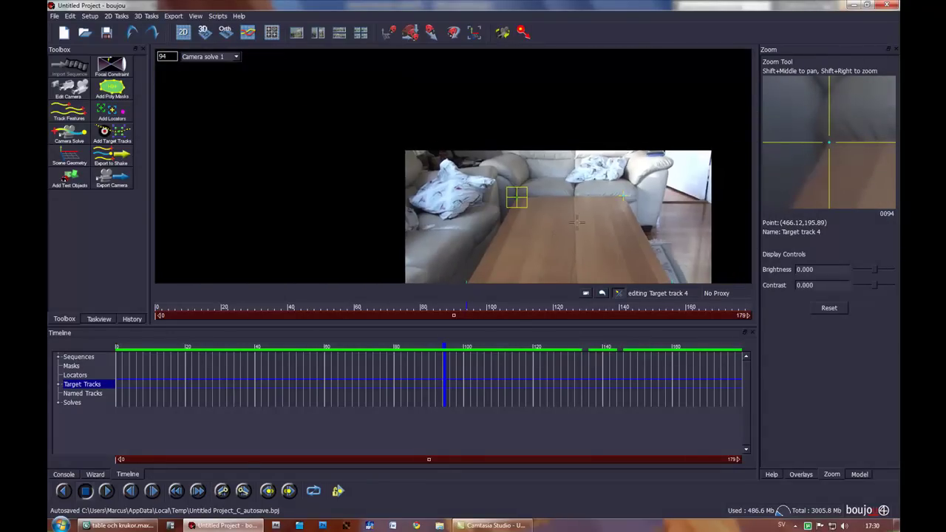
middle_click_drag(595, 225, 524, 176, "shift")
right_click_drag(524, 175, 515, 149, "shift")
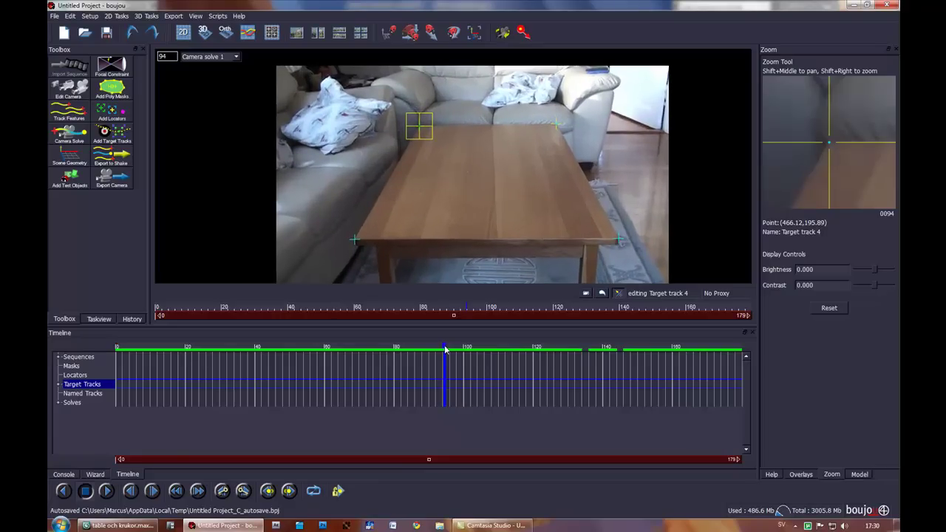
left_click_drag(444, 345, 557, 359)
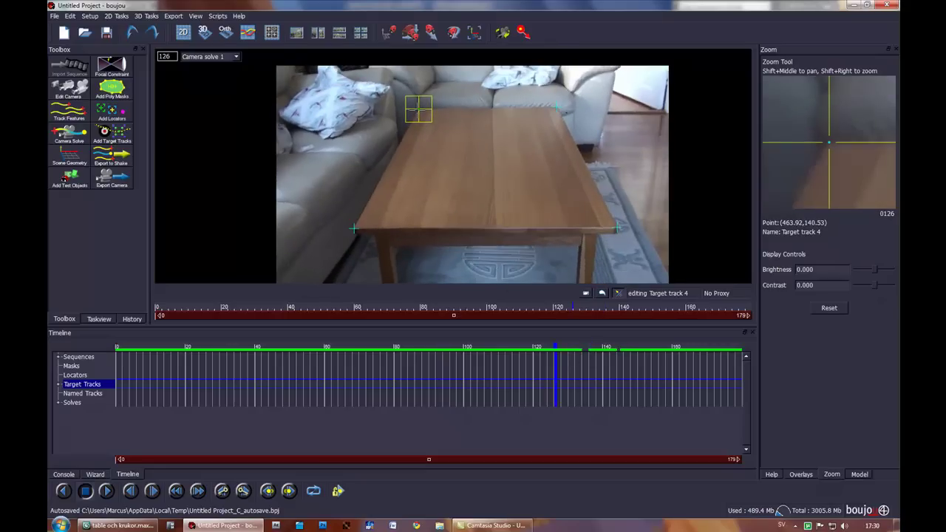
left_click(433, 118)
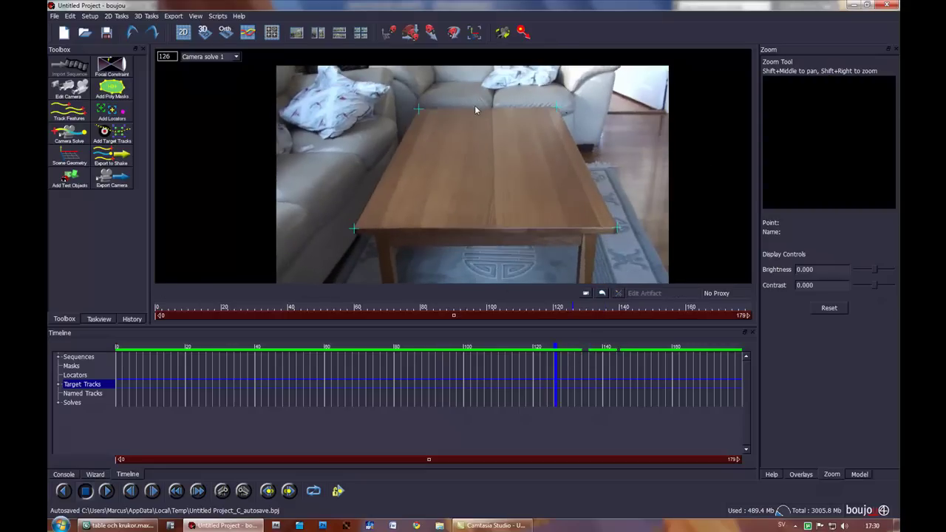
Step: Add an x-y plane coordinate frame hint to the scene geometry and connect it to the four table-corner target tracks
left_click(209, 34)
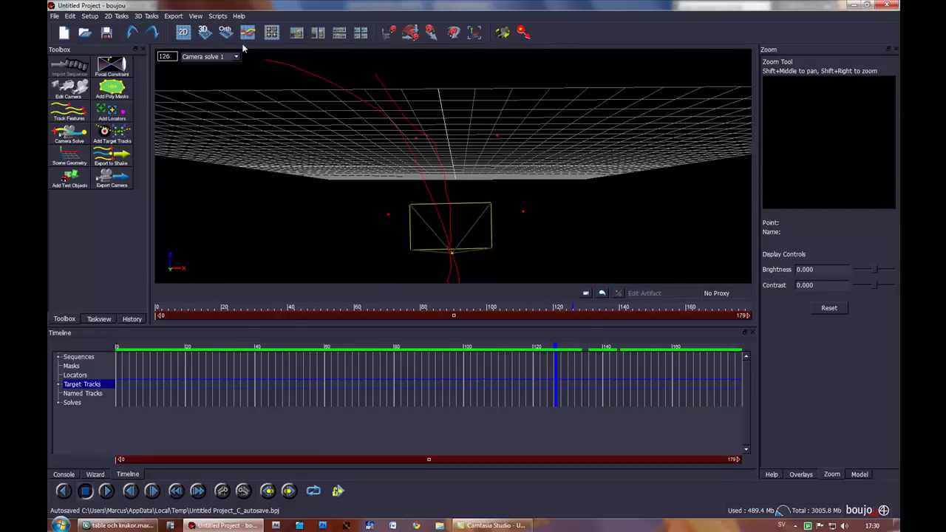
middle_click_drag(589, 152, 459, 227)
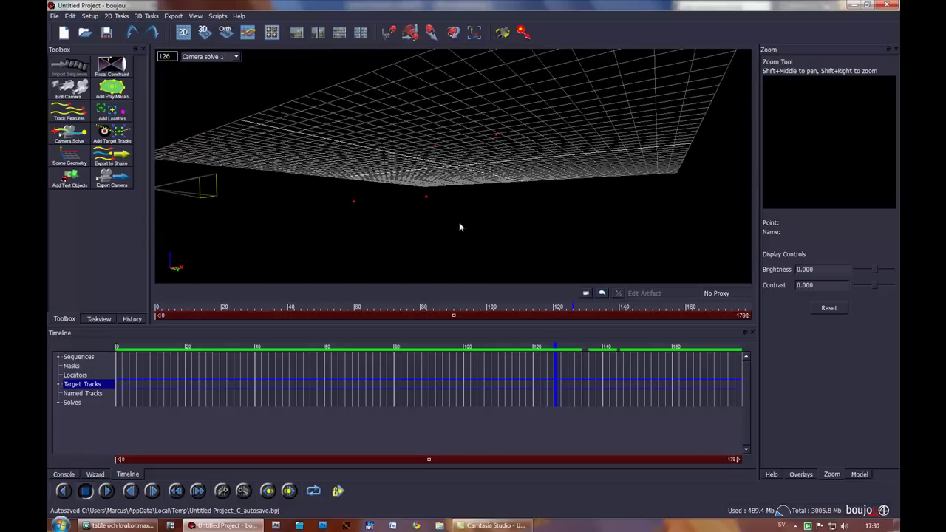
left_click_drag(559, 109, 354, 233)
left_click(69, 157)
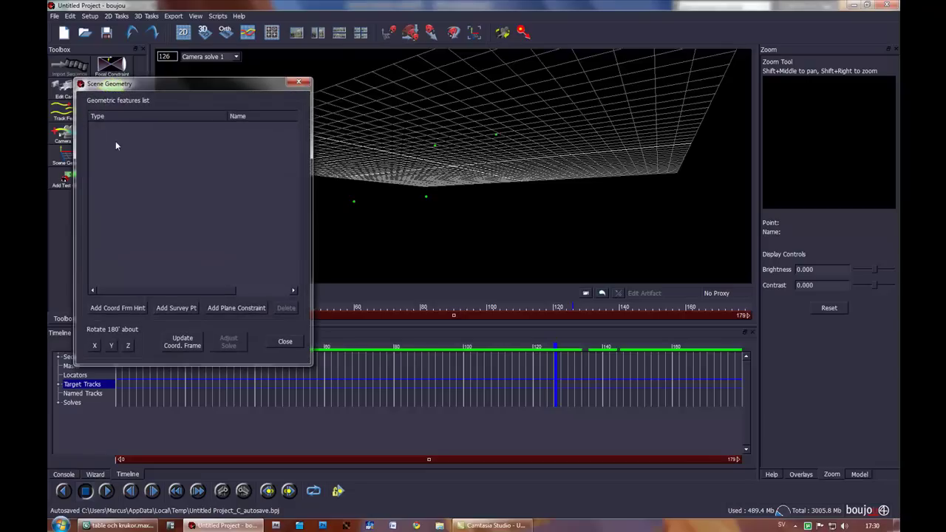
left_click(136, 309)
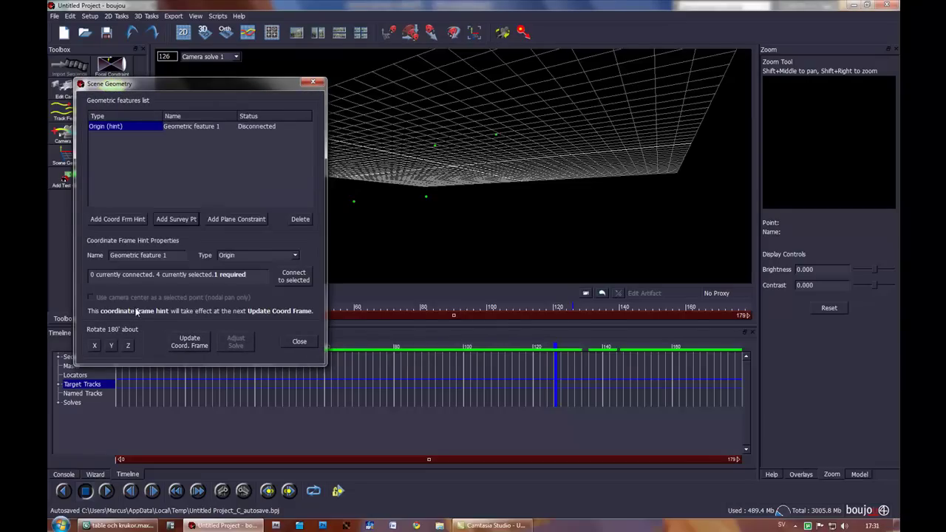
left_click(285, 256)
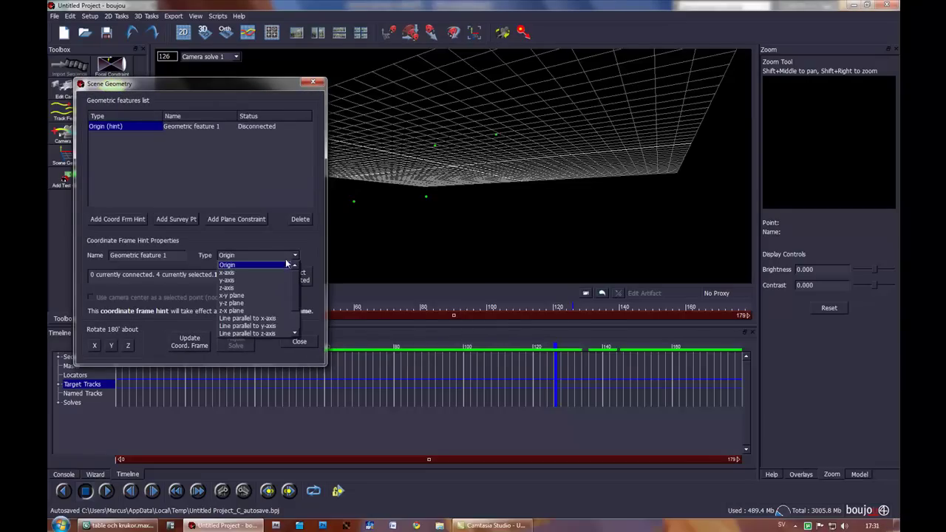
left_click(275, 295)
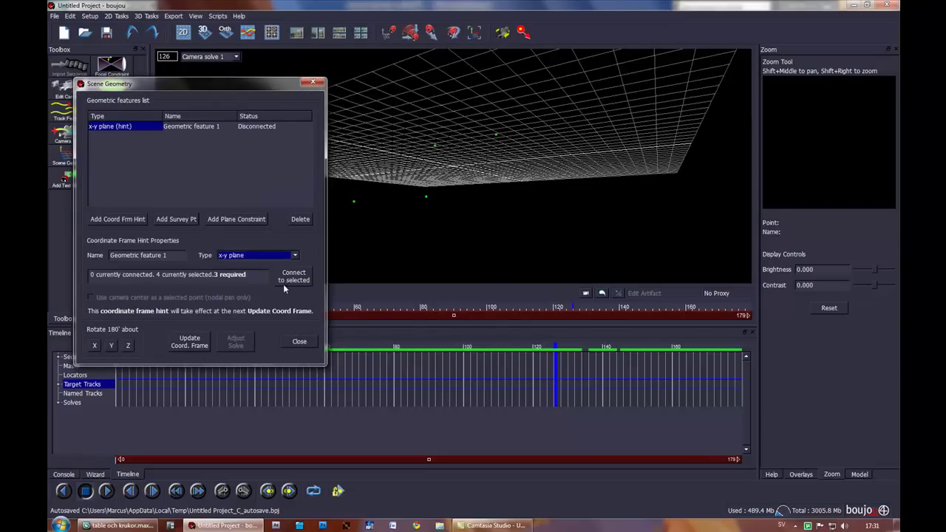
left_click(293, 279)
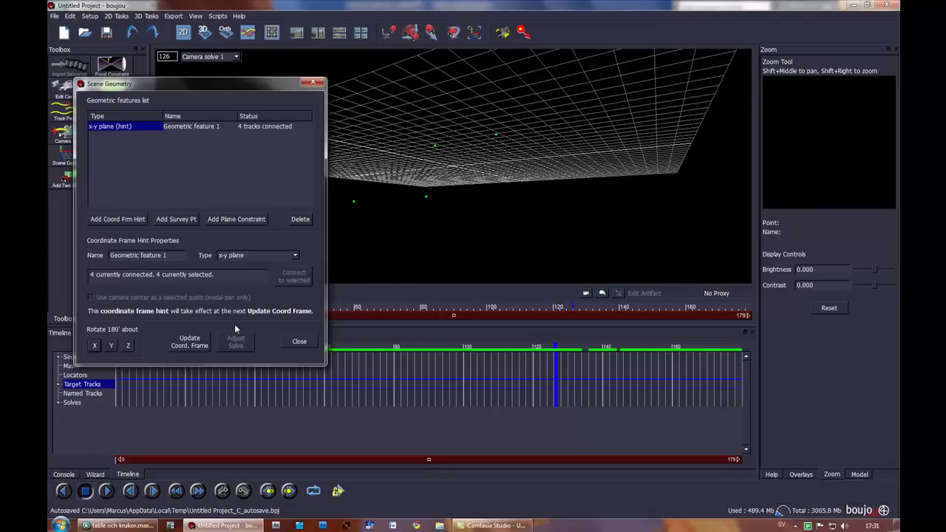
Step: Update the coordinate frame, close the scene geometry settings and check the corner tracks in the 2D footage
left_click(194, 342)
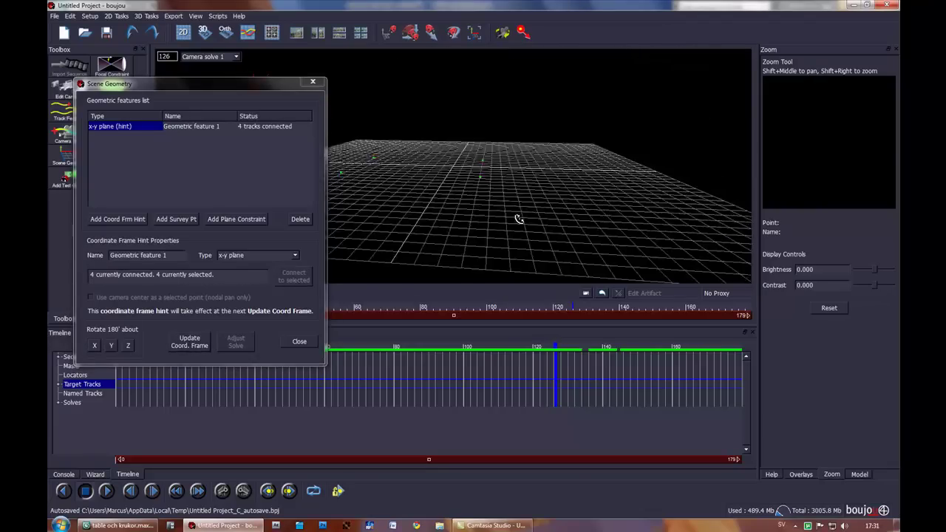
left_click_drag(519, 219, 645, 221, "shift")
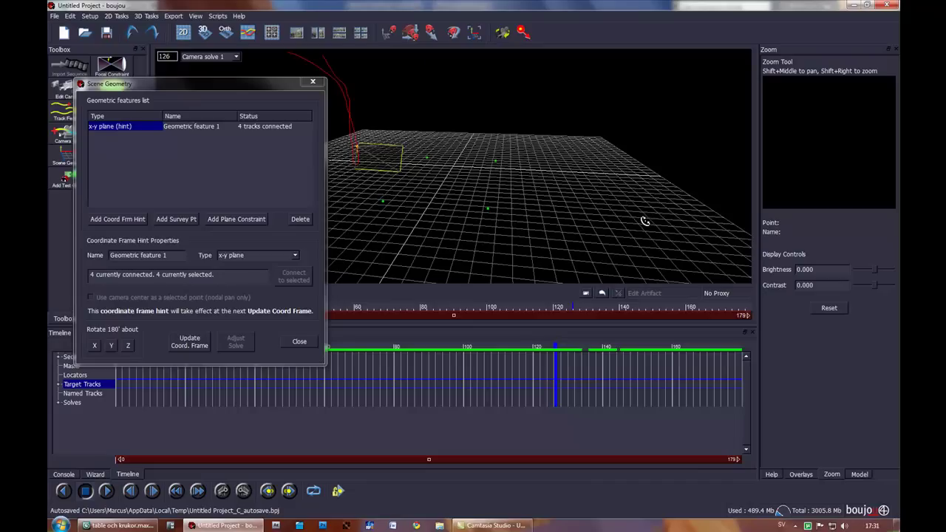
left_click(312, 82)
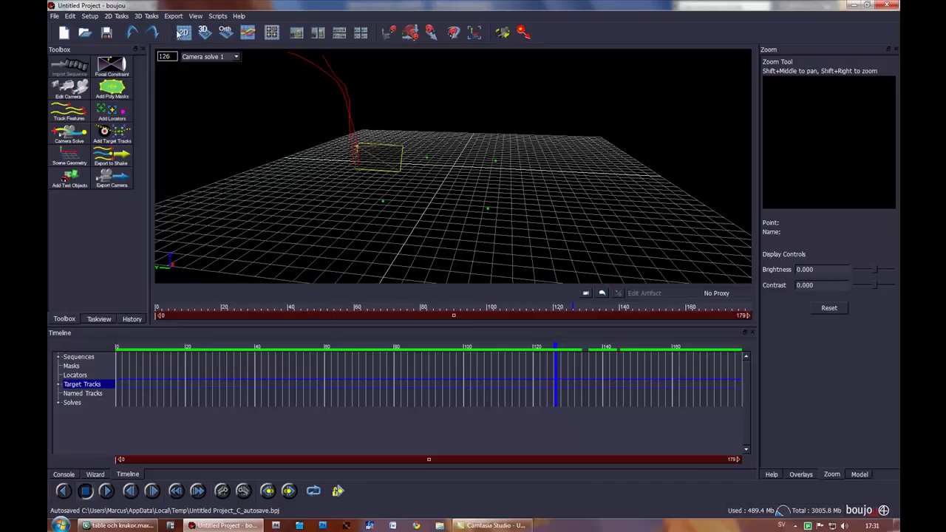
left_click(180, 28)
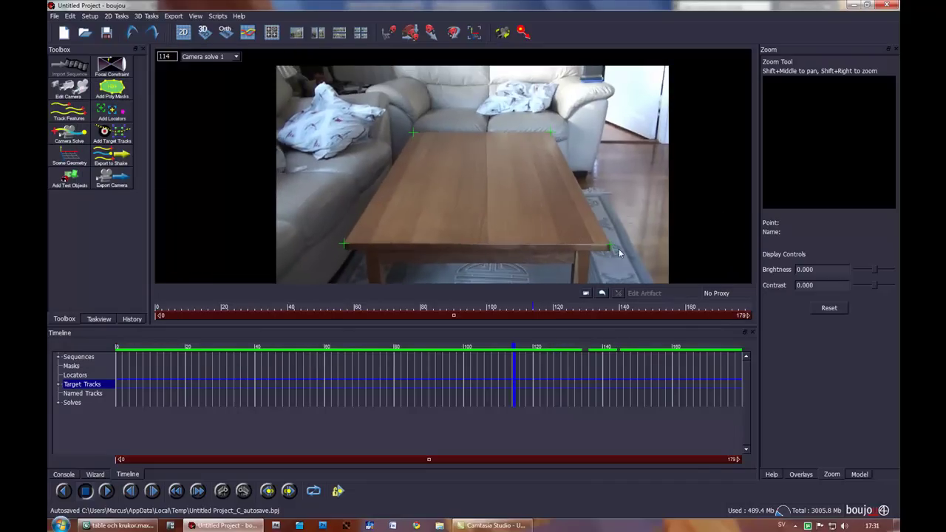
Step: Generate a mesh from the four table-corner target points using the 3D view
left_click(205, 33)
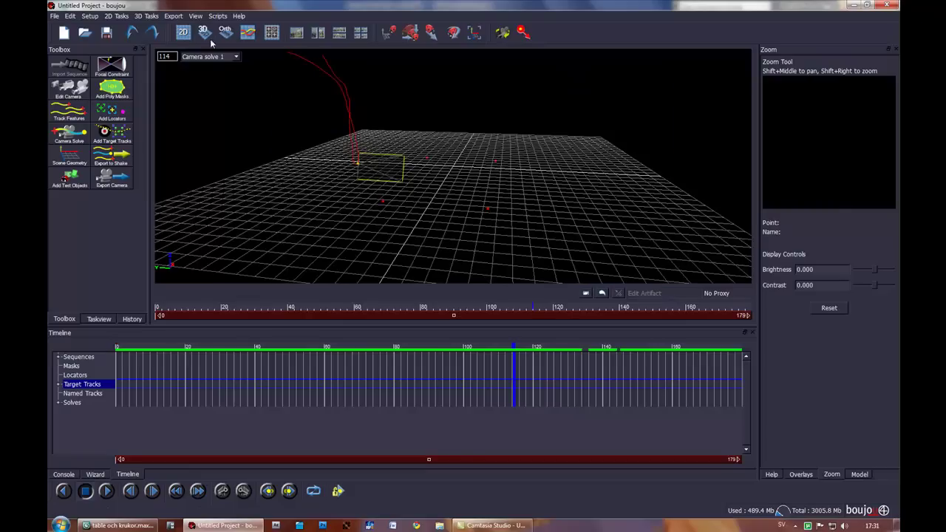
middle_click_drag(544, 190, 524, 207)
left_click_drag(567, 128, 334, 222)
left_click(147, 17)
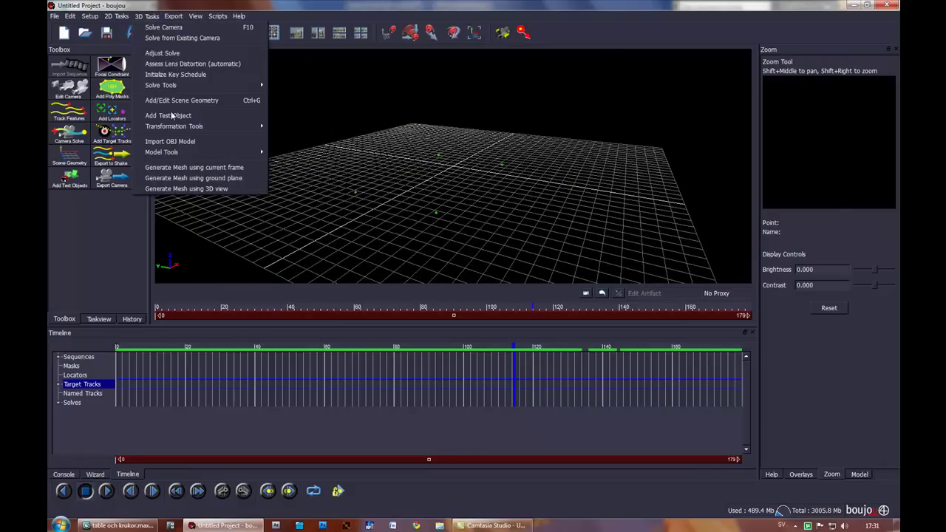
left_click(191, 189)
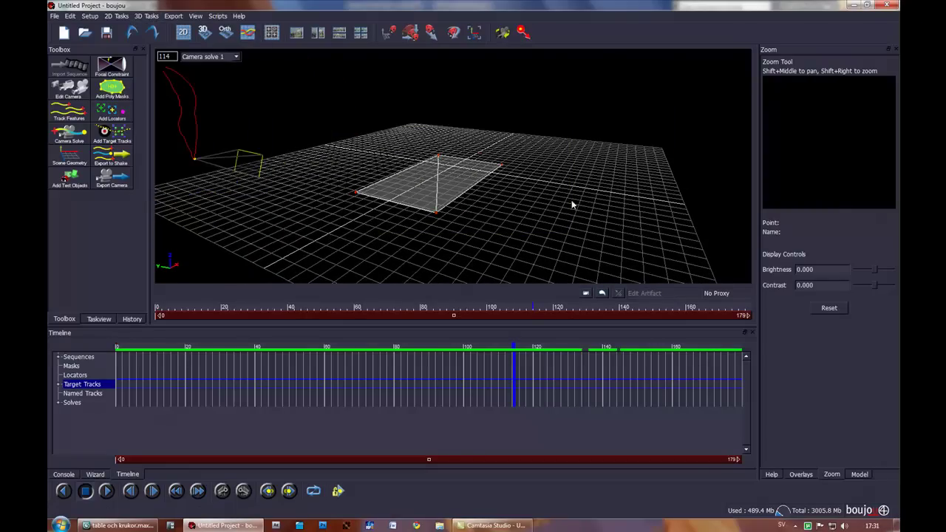
Step: Play the footage from the first frame in 2D to check how the mesh follows the tabletop
left_click(182, 32)
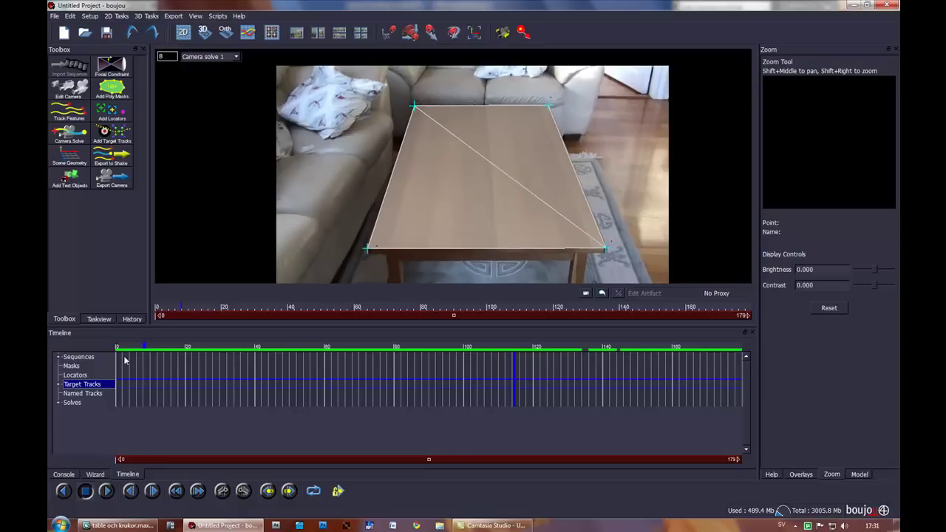
key("Home")
key("space")
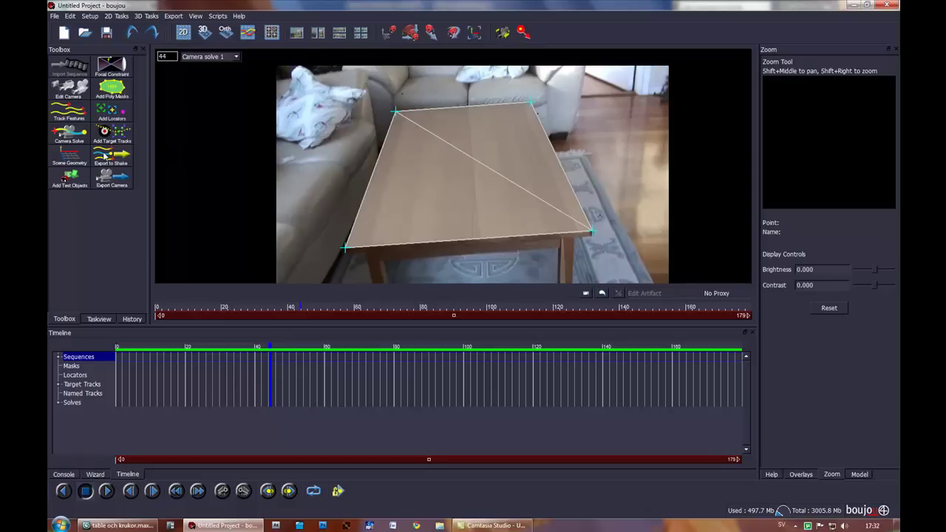
Step: Open the scene geometry settings, switch to the 3D view and delete the tabletop mesh
left_click(68, 156)
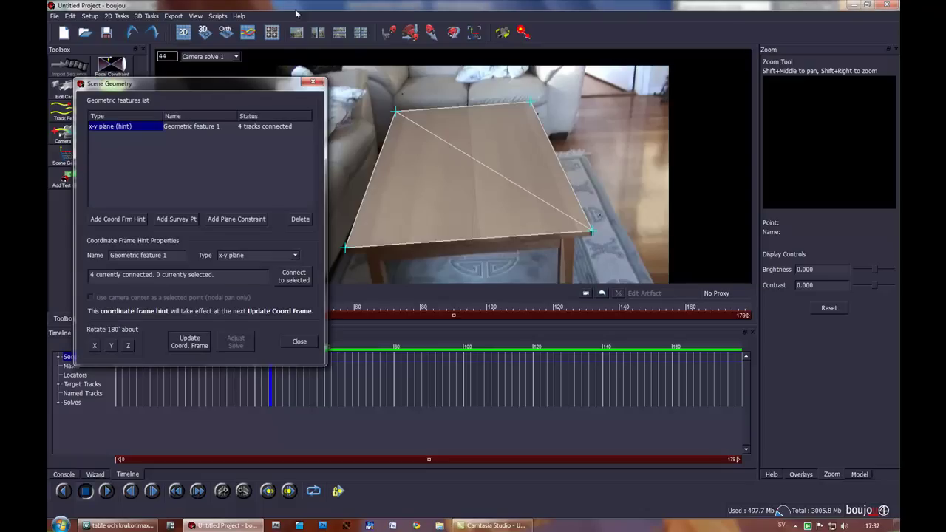
left_click(204, 34)
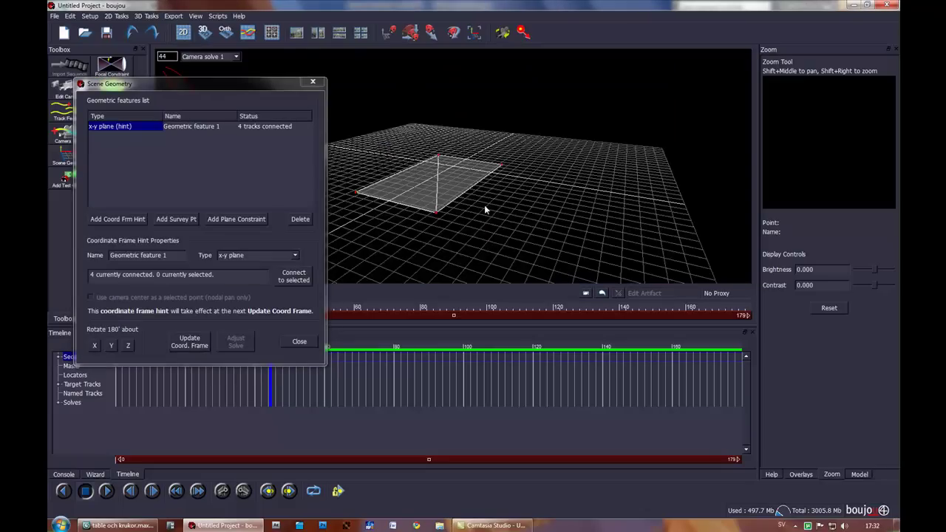
left_click_drag(349, 192, 448, 234)
left_click(466, 217)
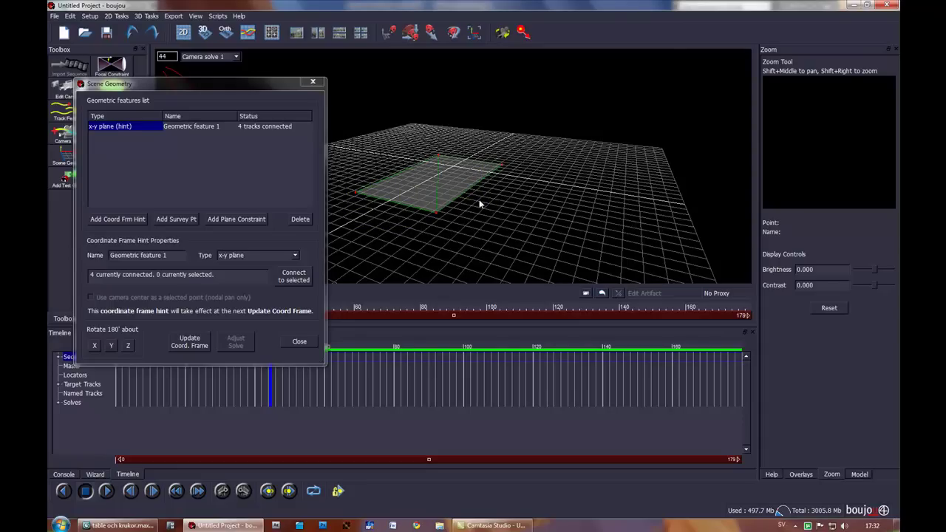
Step: Add a Known Length hint of 100 connected to the two nearer table-corner points, and update the coordinate frame
left_click_drag(353, 185, 449, 223)
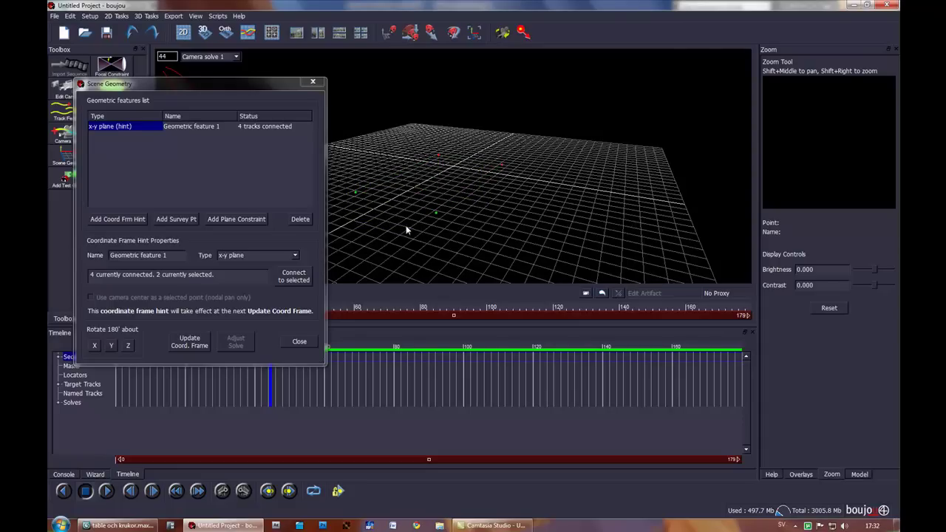
left_click(139, 219)
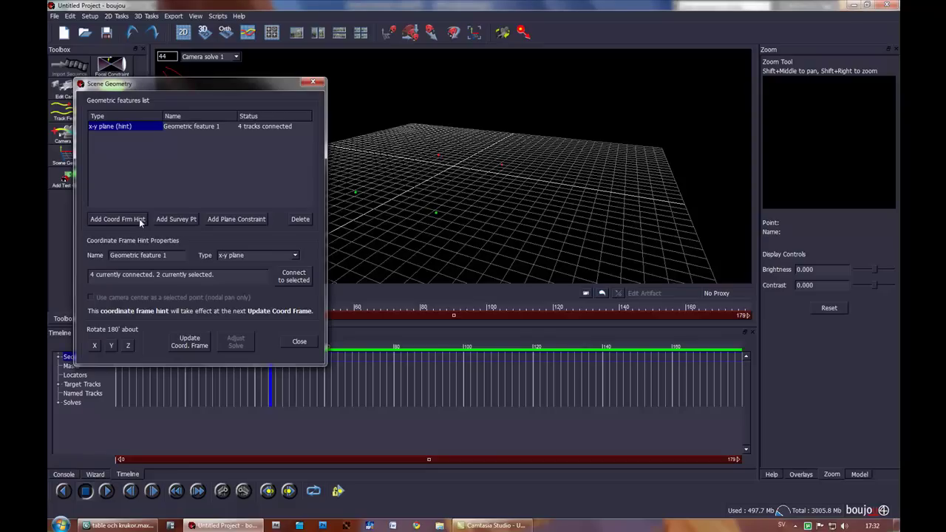
left_click(250, 256)
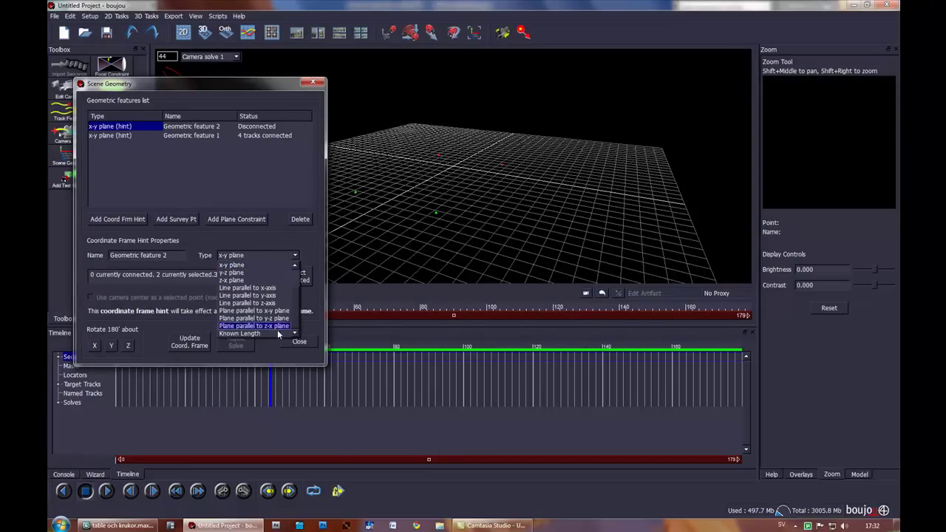
key("Escape")
left_click(344, 256)
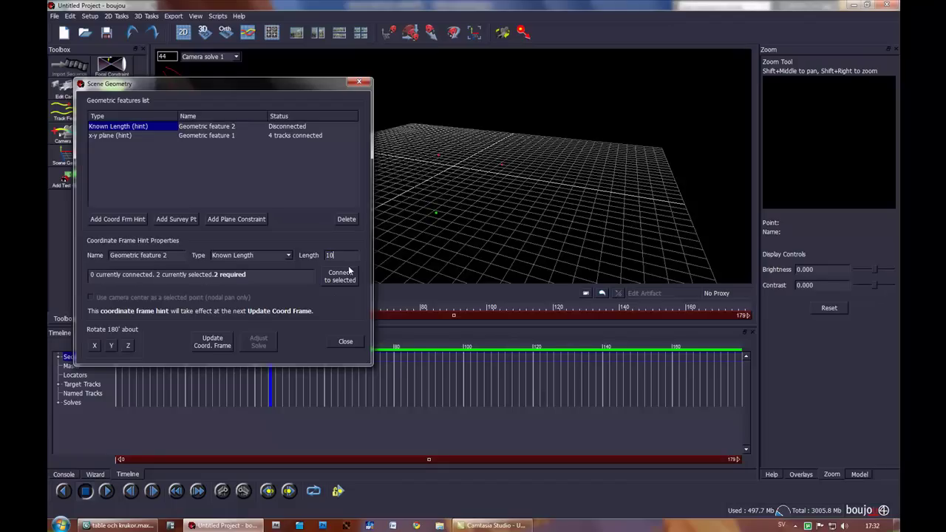
left_click(338, 278)
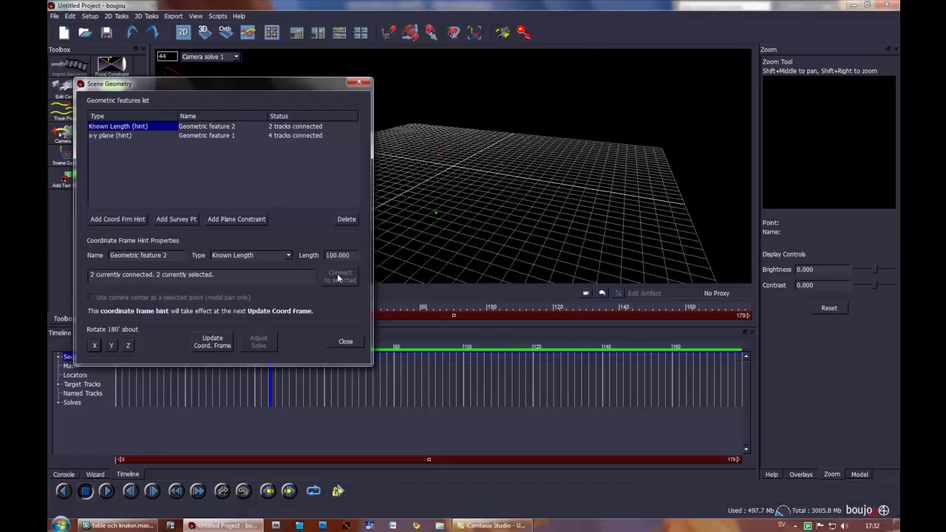
left_click(213, 342)
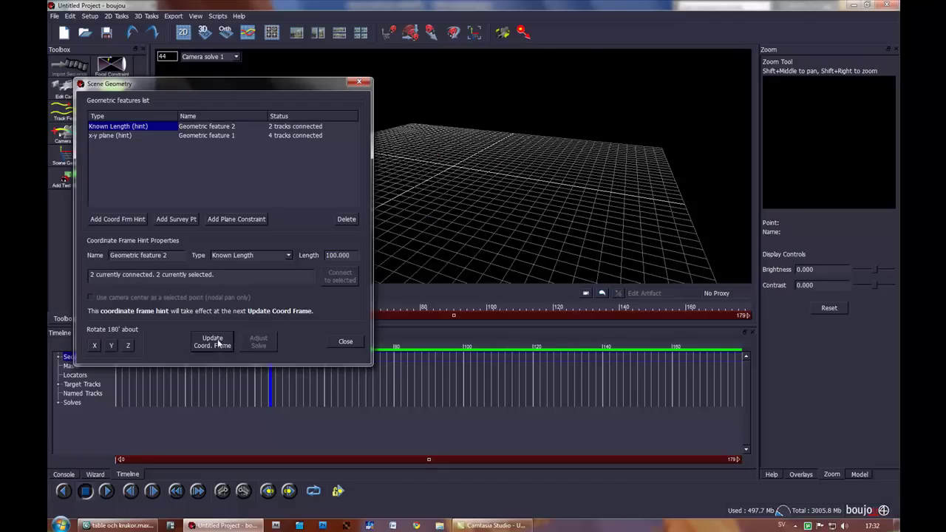
left_click(359, 82)
Step: Generate a new mesh from all four table-corner points using the 3D view and check it over the 2D footage
scroll(422, 149, "down", 10)
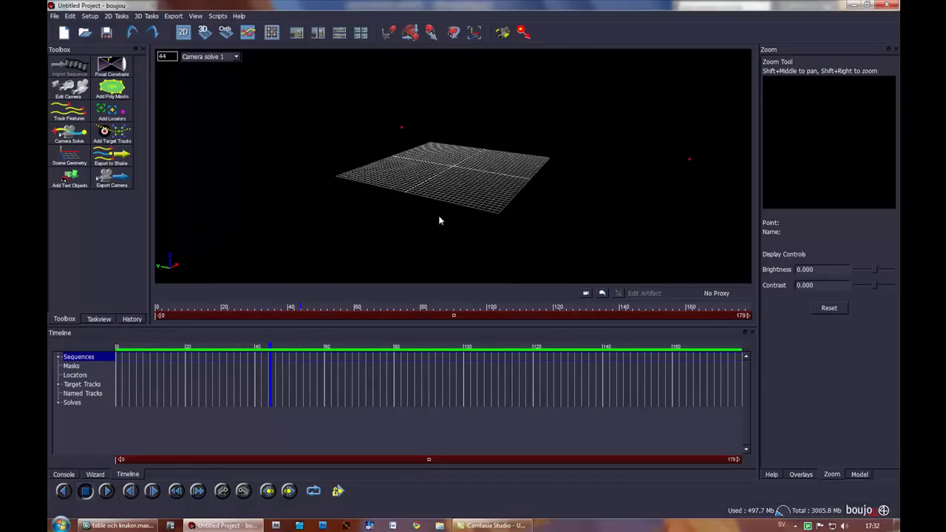
scroll(449, 201, "down", 8)
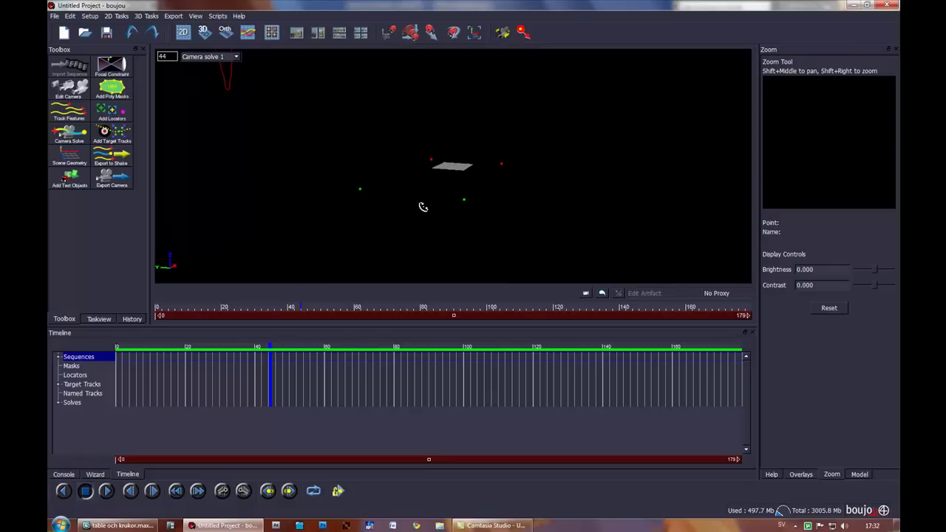
middle_click_drag(433, 215, 429, 205)
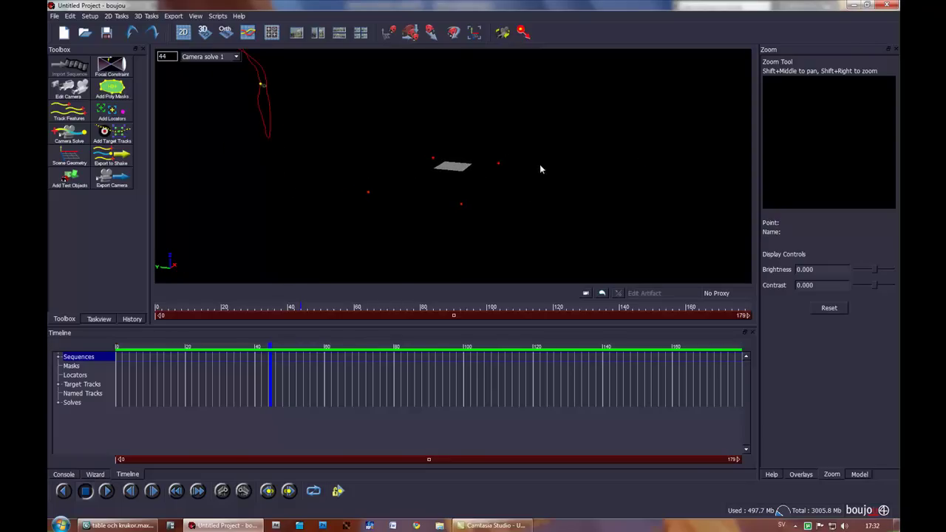
left_click_drag(566, 123, 352, 227)
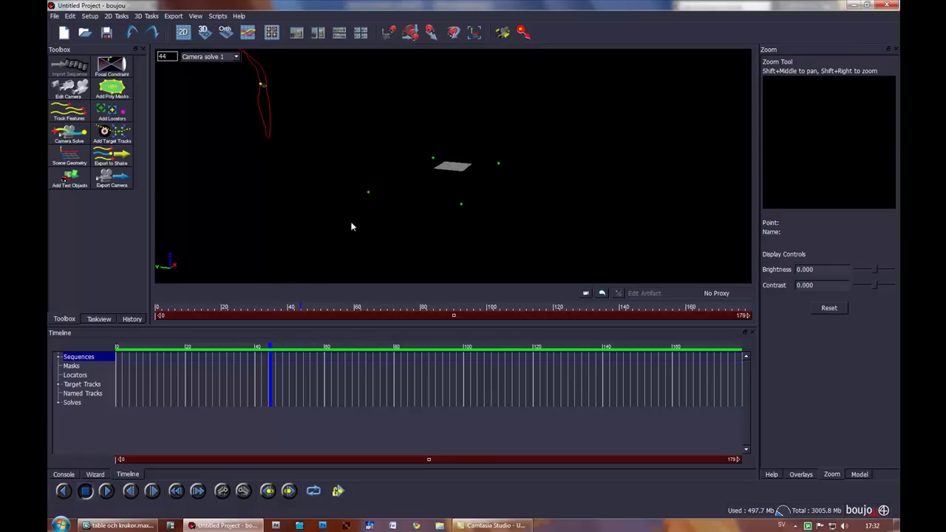
left_click(153, 16)
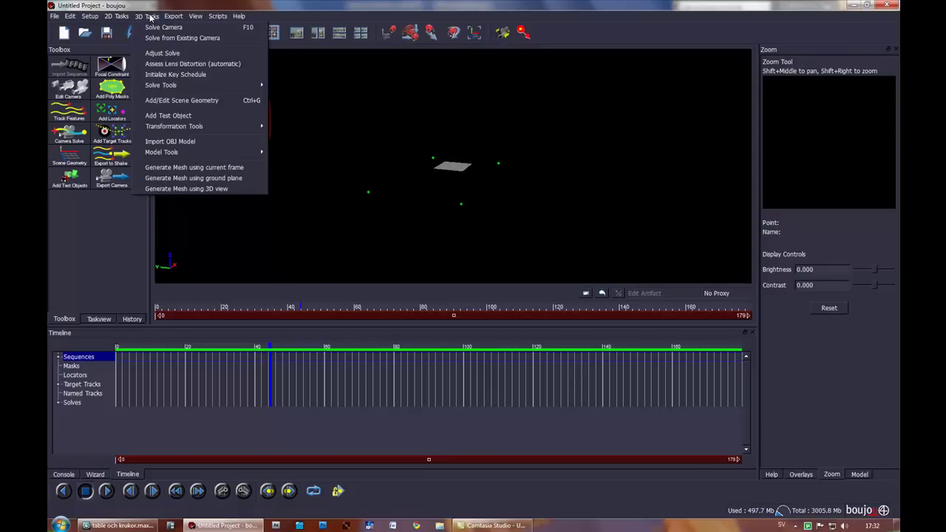
left_click(194, 190)
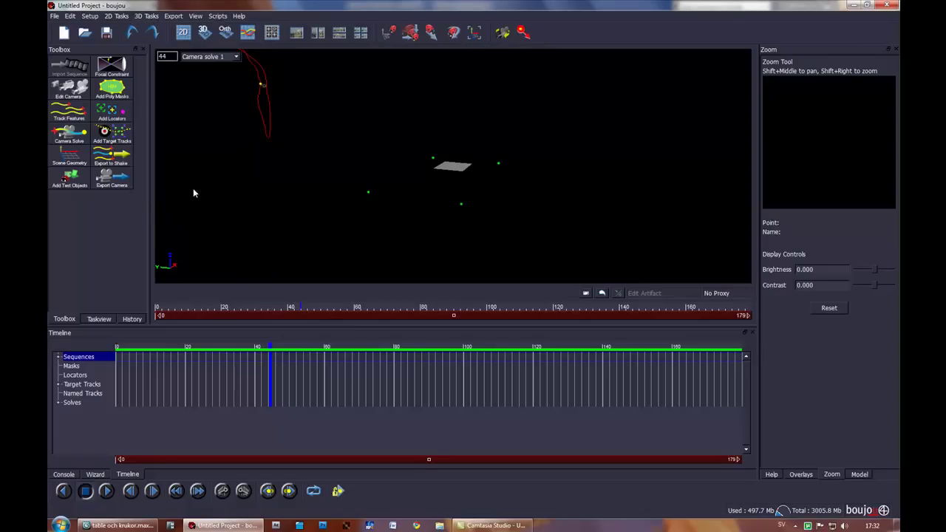
left_click(182, 35)
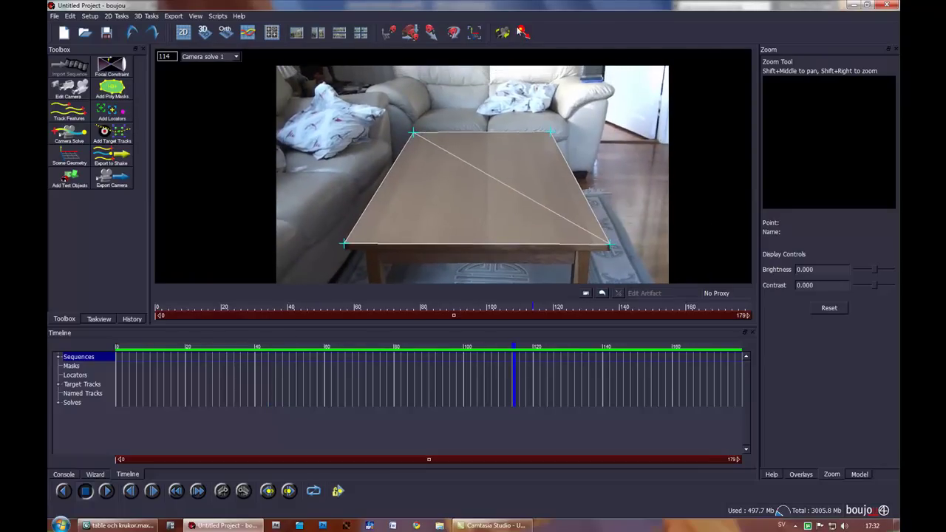
Step: Export camera solve 1 in 3D Studio Max format as Camera solve.ms in the desktop's Tutorial folder
left_click(124, 178)
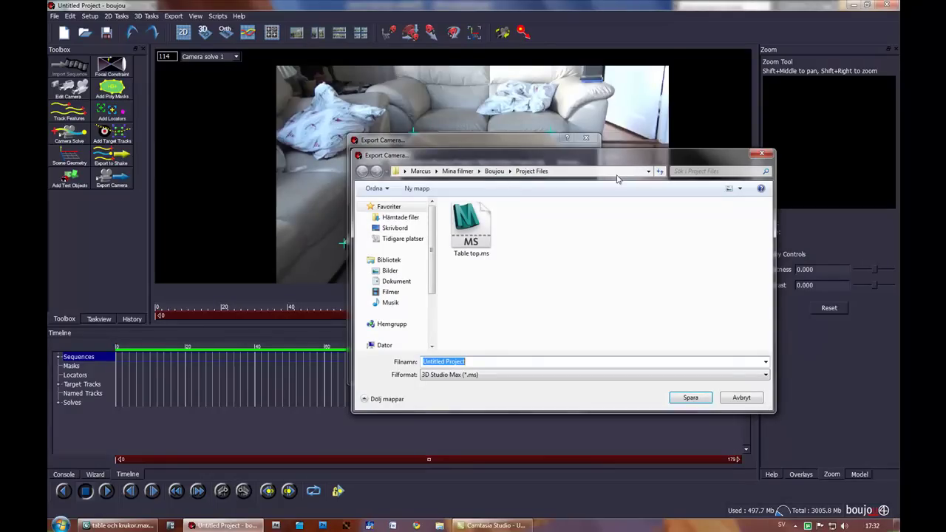
left_click(395, 231)
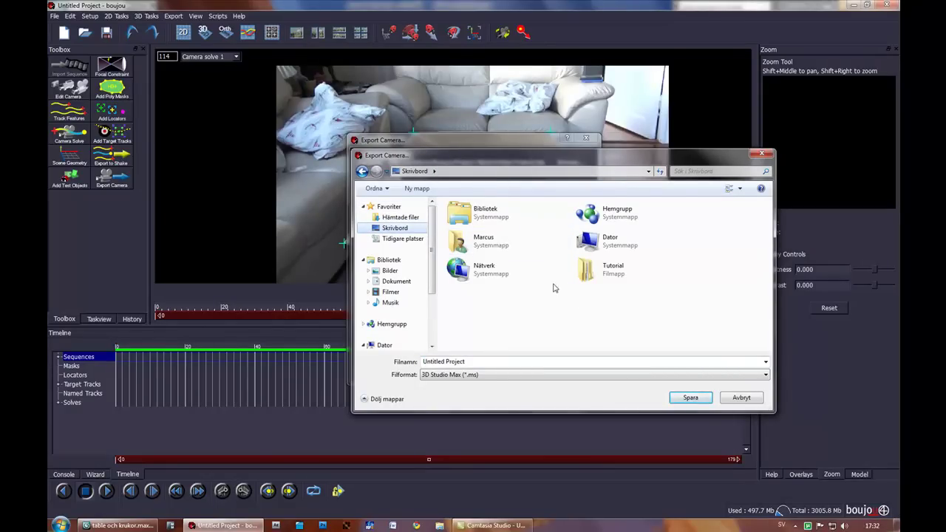
double_click(608, 273)
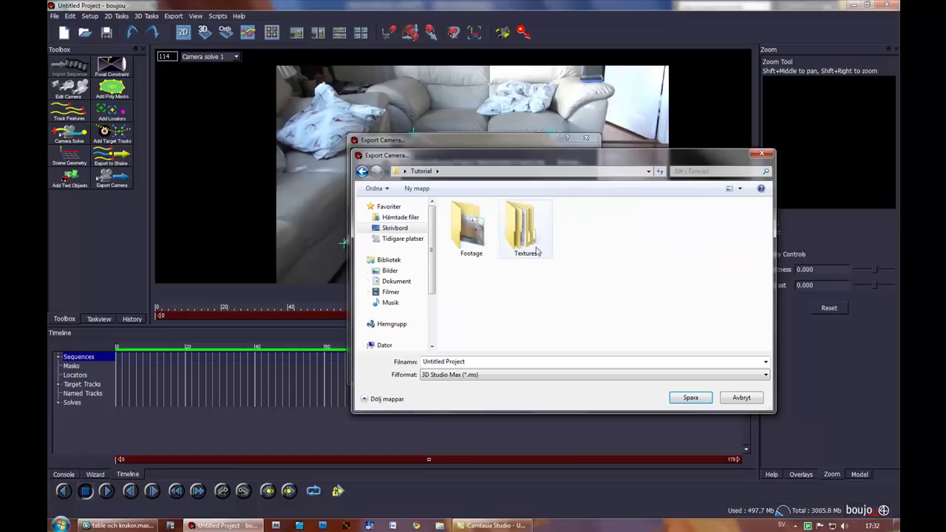
left_click_drag(488, 361, 438, 367)
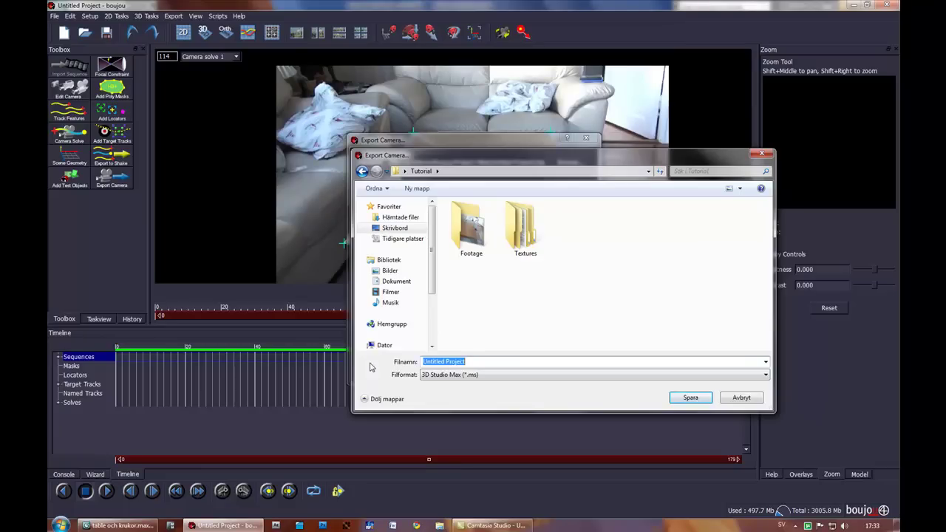
type("Camera solve")
left_click(689, 399)
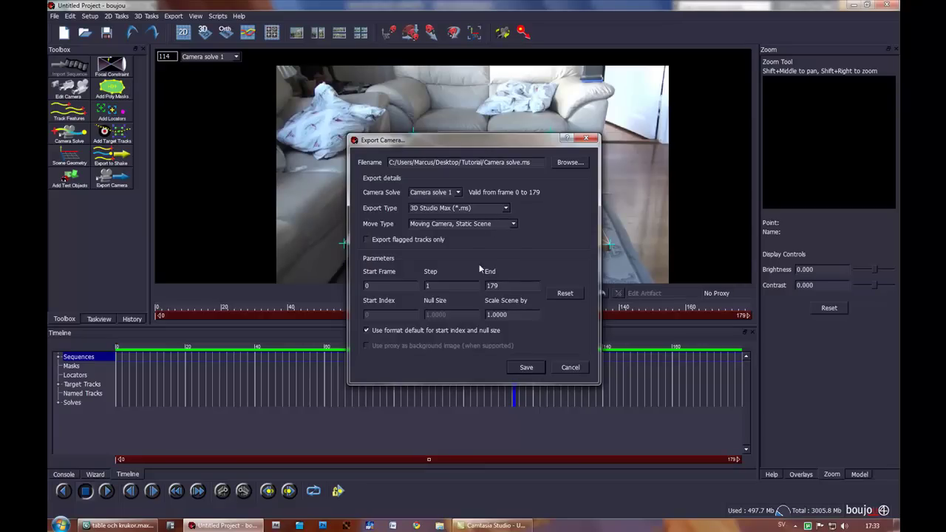
left_click(526, 368)
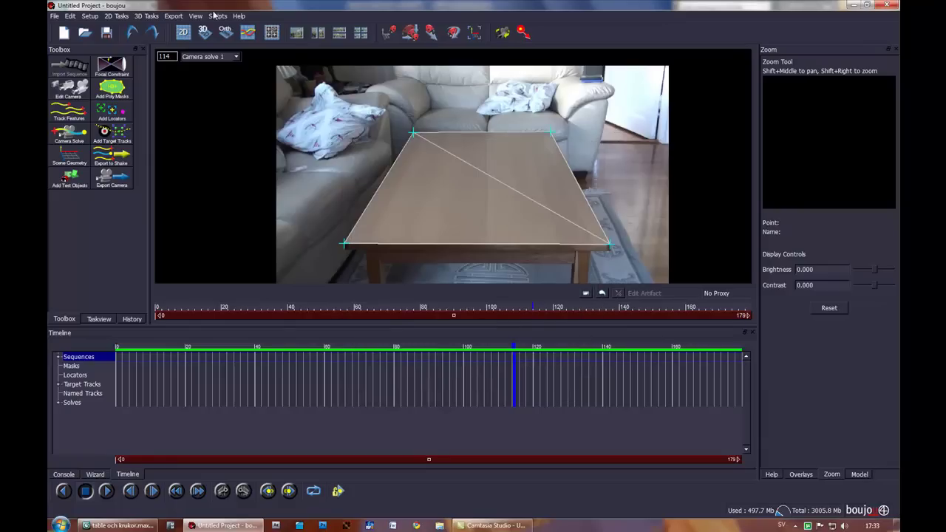
Step: Export Mesh 1 as a Wavefront object file named Table in the desktop's Tutorial folder
left_click(173, 16)
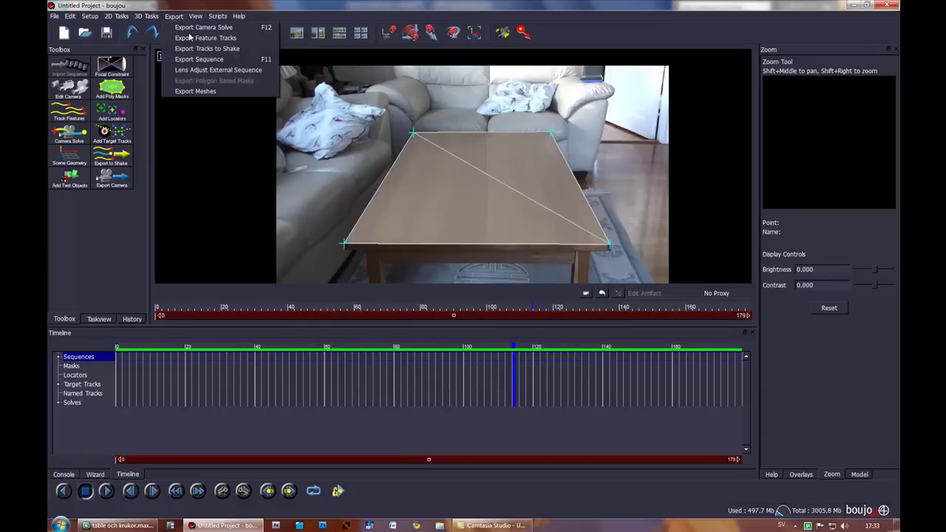
left_click(200, 90)
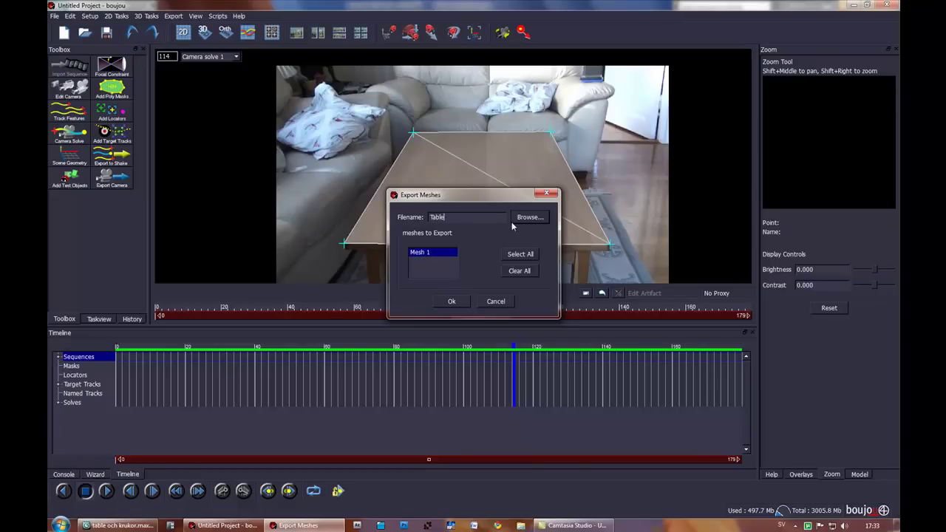
left_click(526, 218)
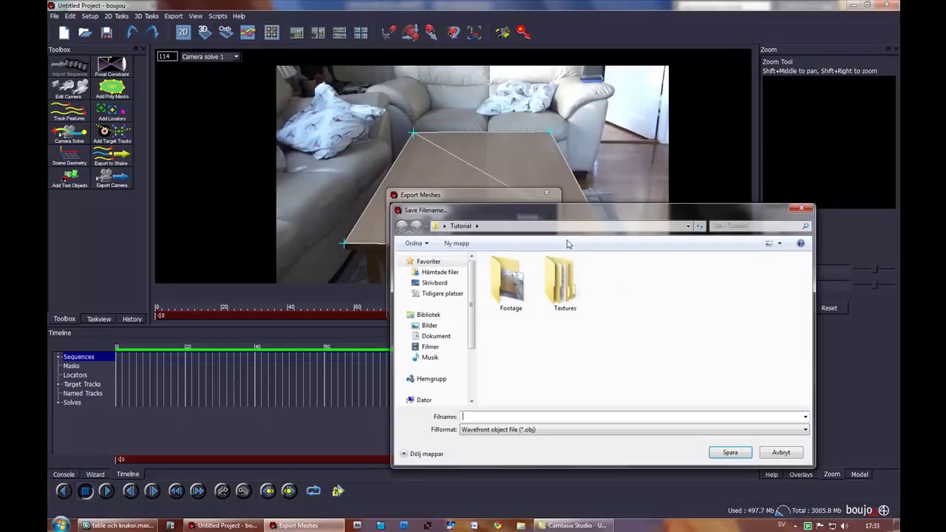
left_click(435, 283)
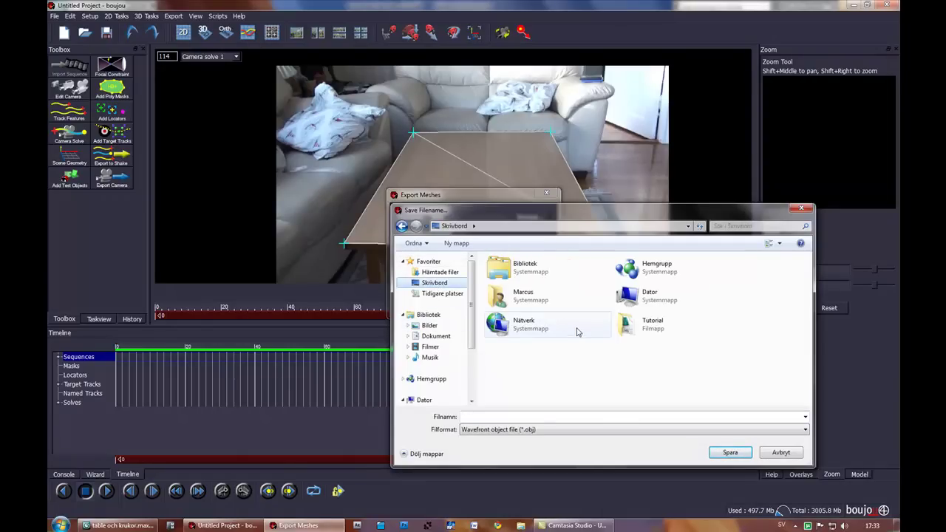
left_click(633, 330)
double_click(633, 330)
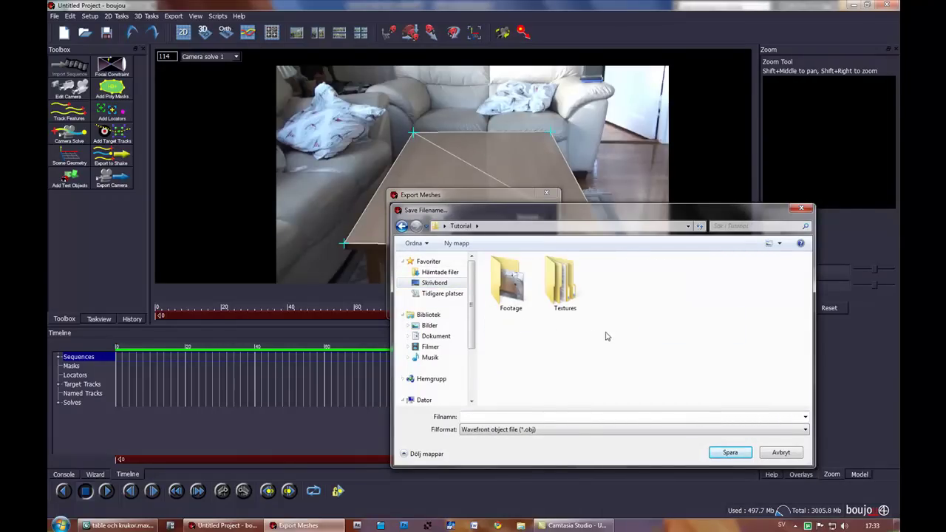
left_click(547, 416)
type("Table")
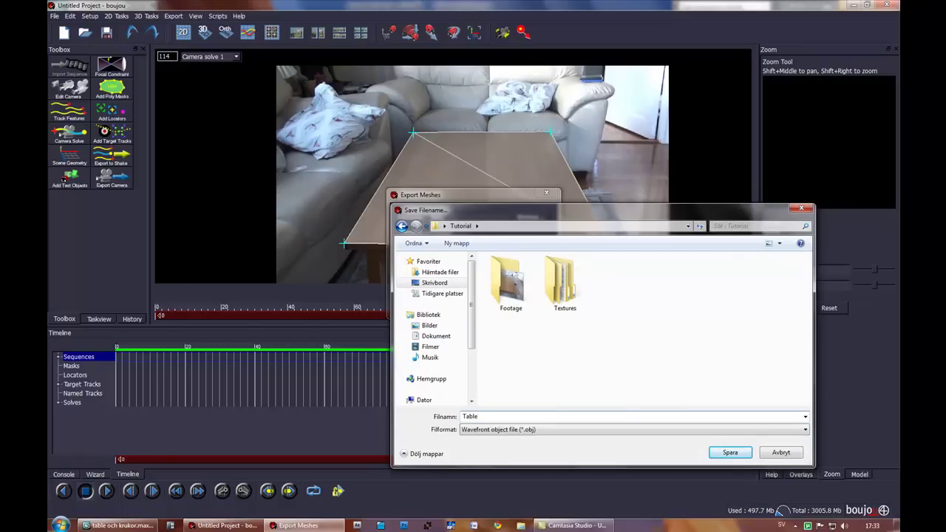
left_click(739, 452)
left_click(450, 302)
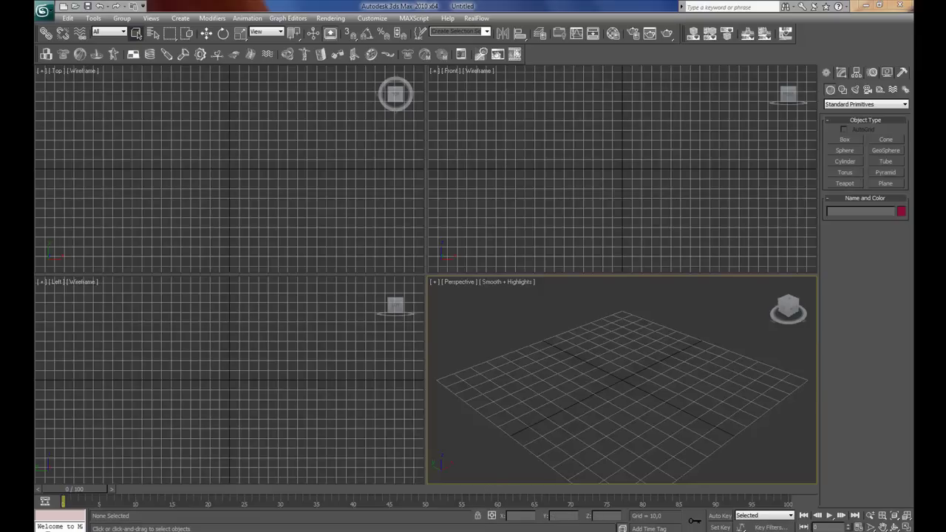
Step: In 3ds Max, load Camera solve.ms from the Tutorial folder, view the perspective viewport through Camera_1 and scrub its motion
left_click(412, 531)
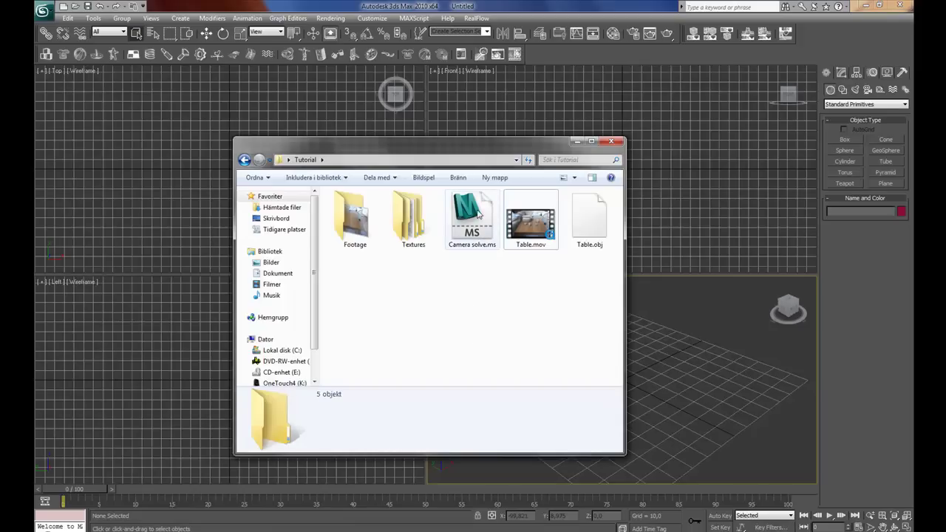
left_click_drag(508, 149, 416, 139)
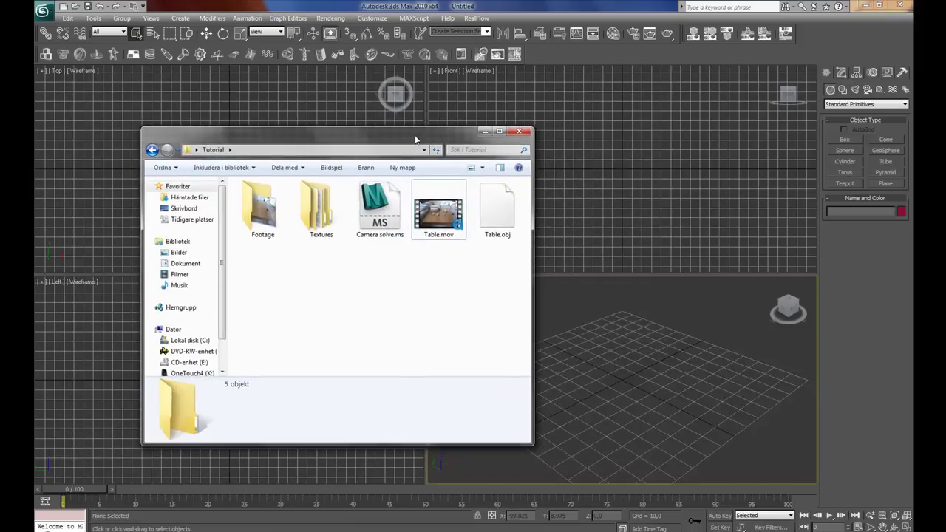
left_click(380, 212)
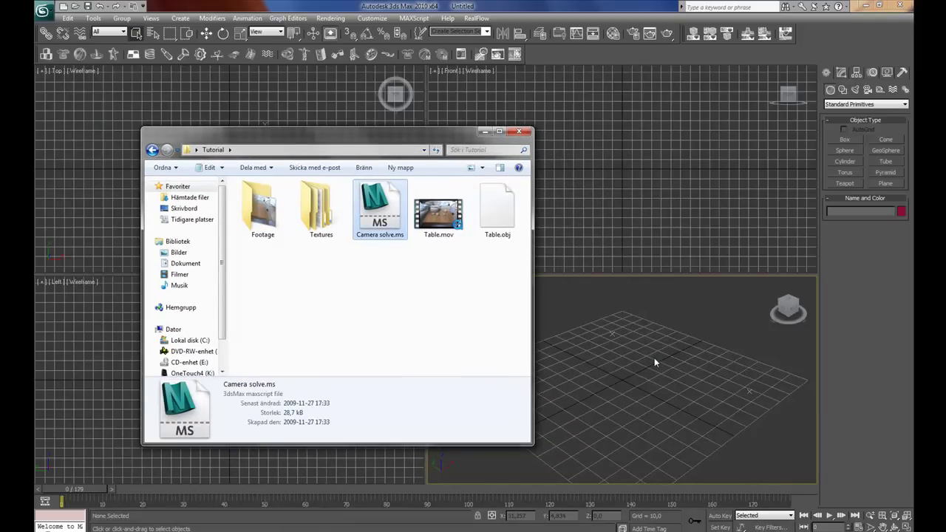
left_click(484, 131)
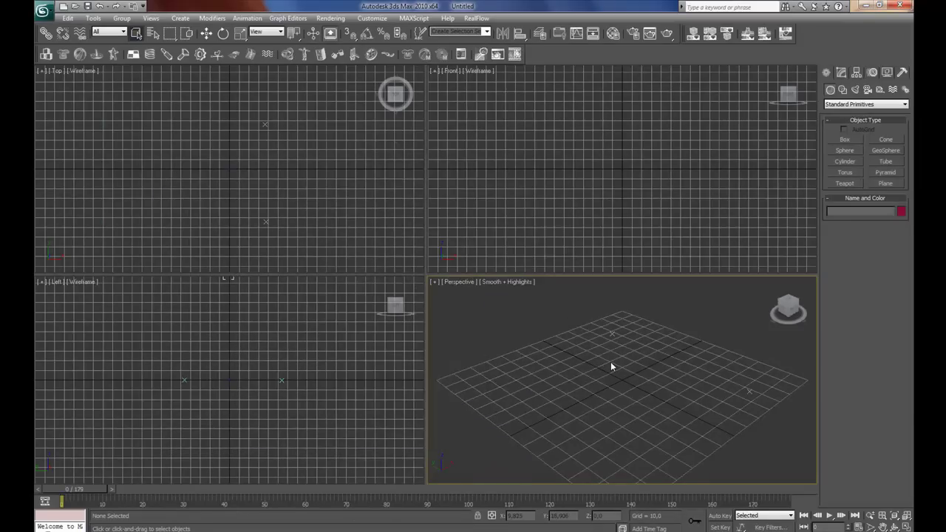
key("c")
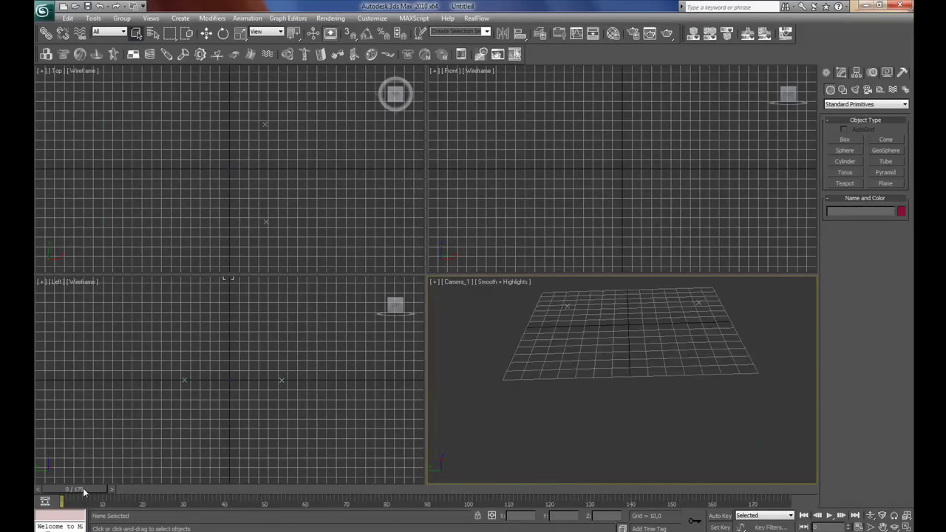
left_click_drag(83, 488, 38, 474)
Step: Display the animated footage background in the Camera_1 viewport and turn on its safe frames
key("alt+b")
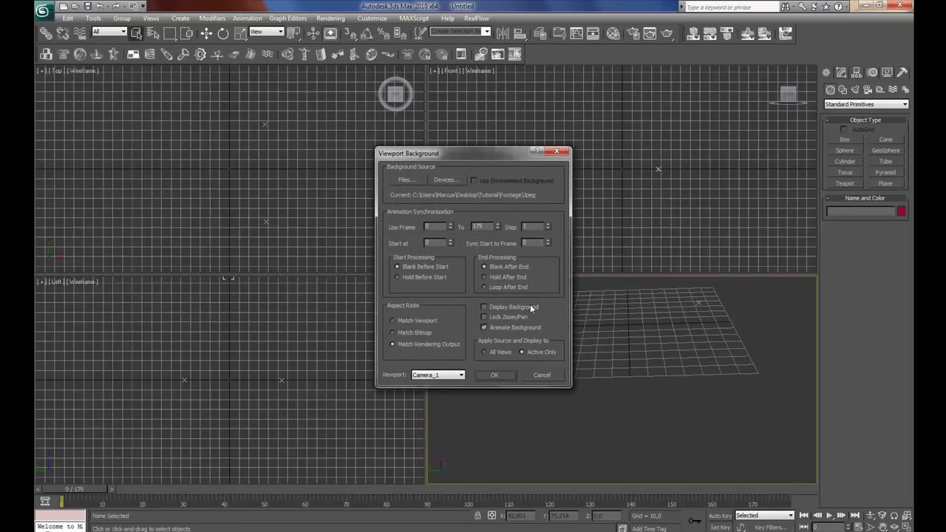
left_click(496, 308)
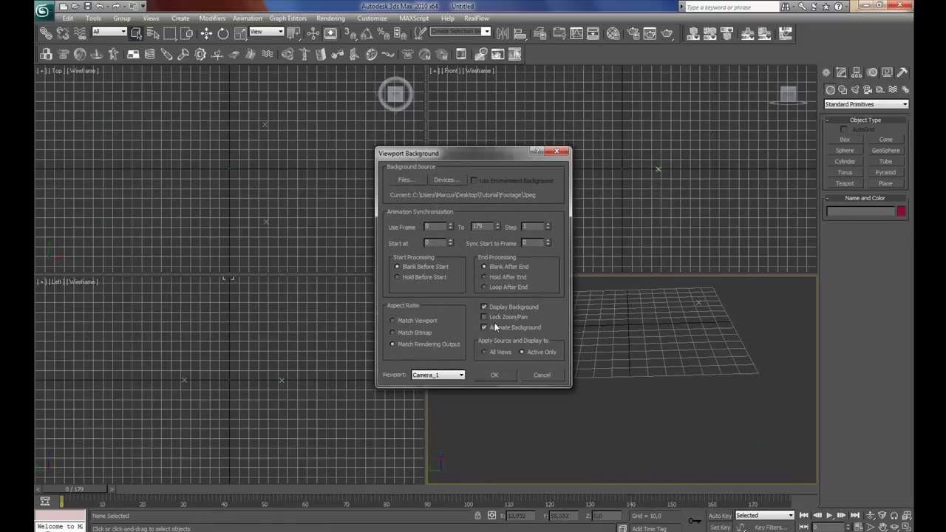
left_click(495, 375)
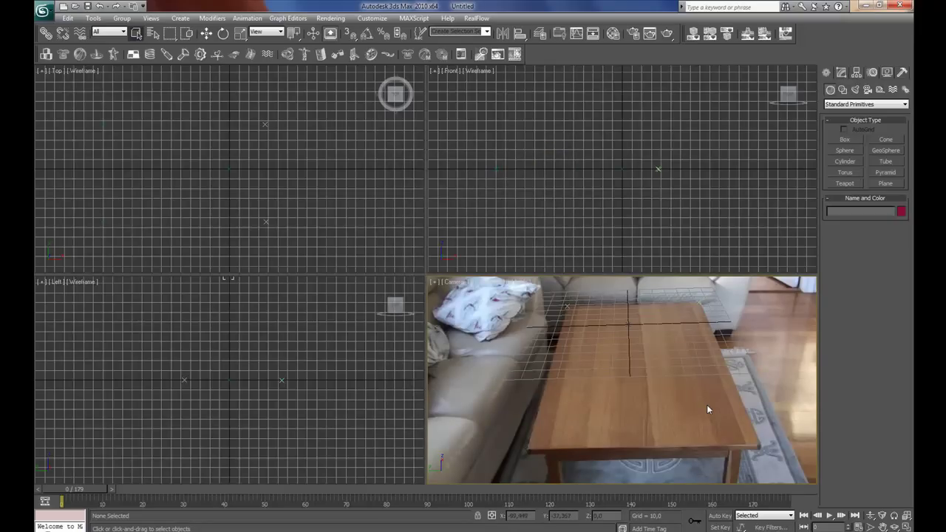
key("shift+f")
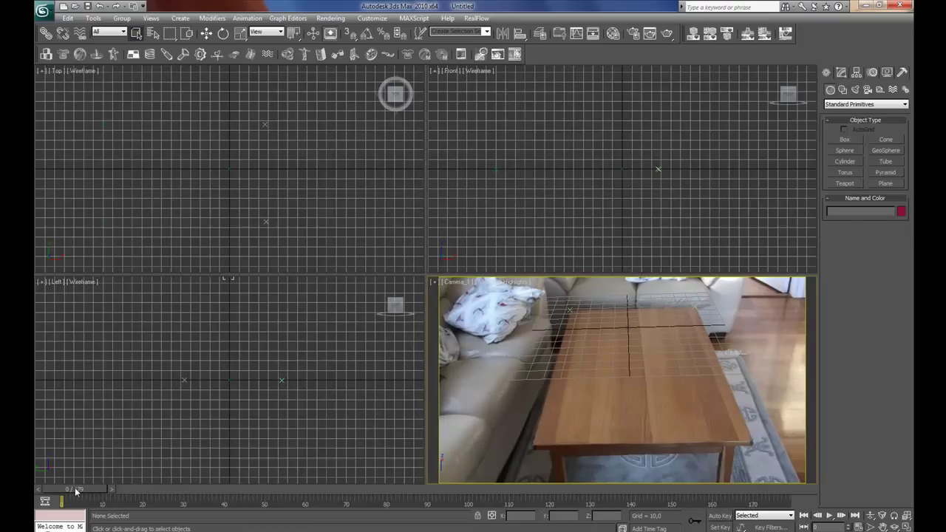
Step: Scrub and play the shot through Camera_1 to check how the grid follows the tabletop in the footage
left_click_drag(75, 487, 162, 486)
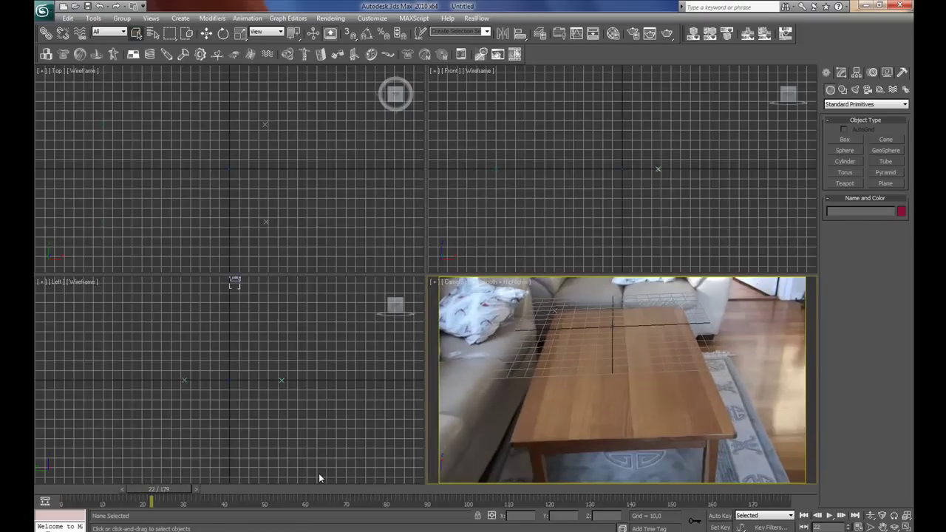
key("/")
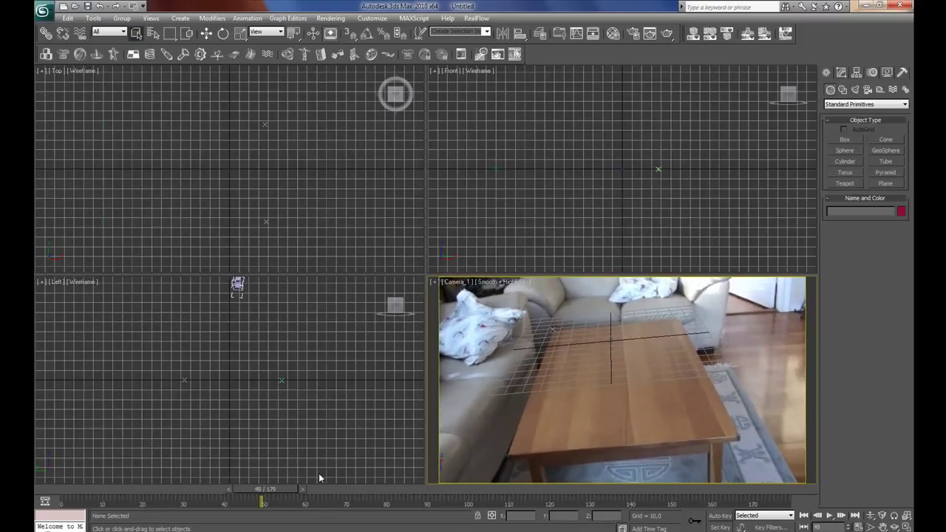
key("/")
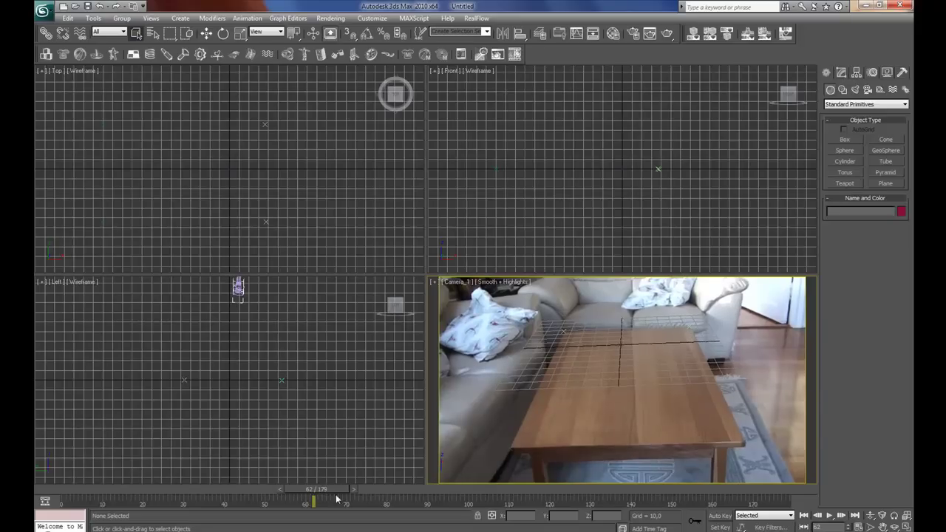
left_click_drag(322, 492, 254, 492)
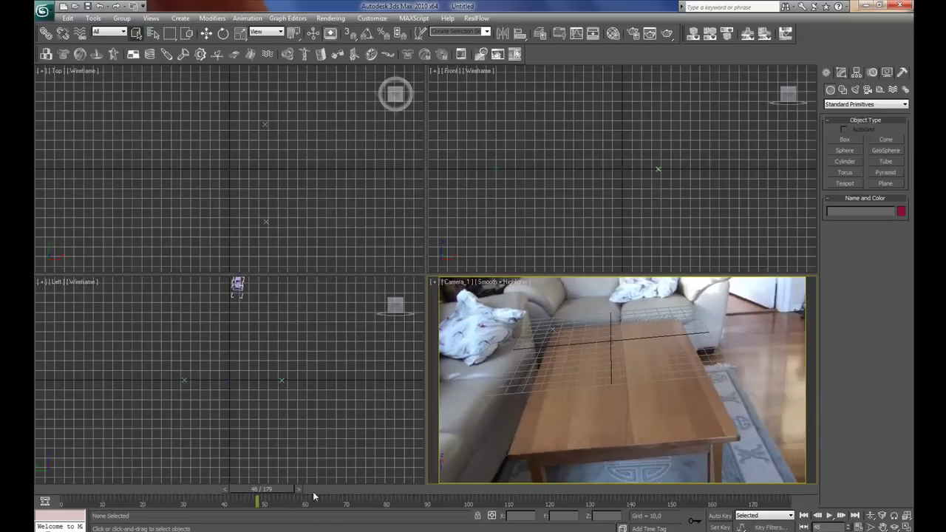
key("comma")
key("comma")
key("comma")
key("comma")
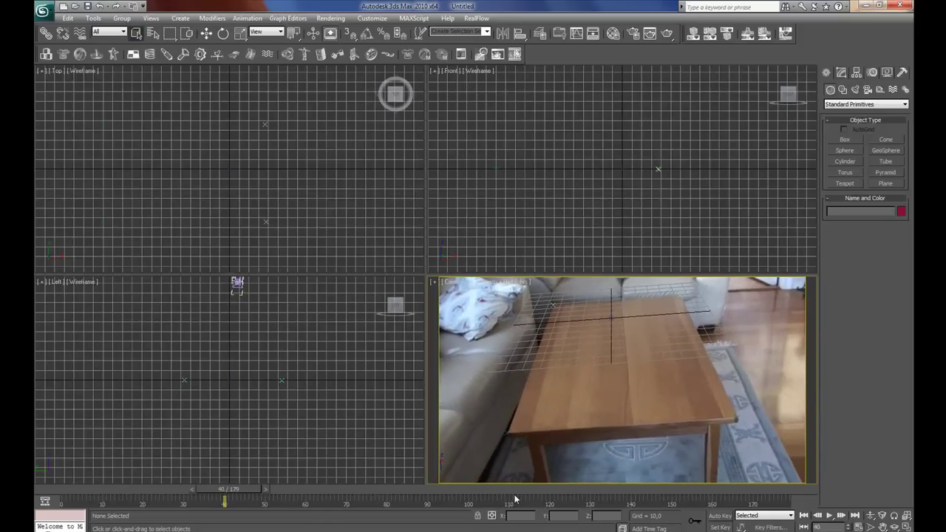
key("/")
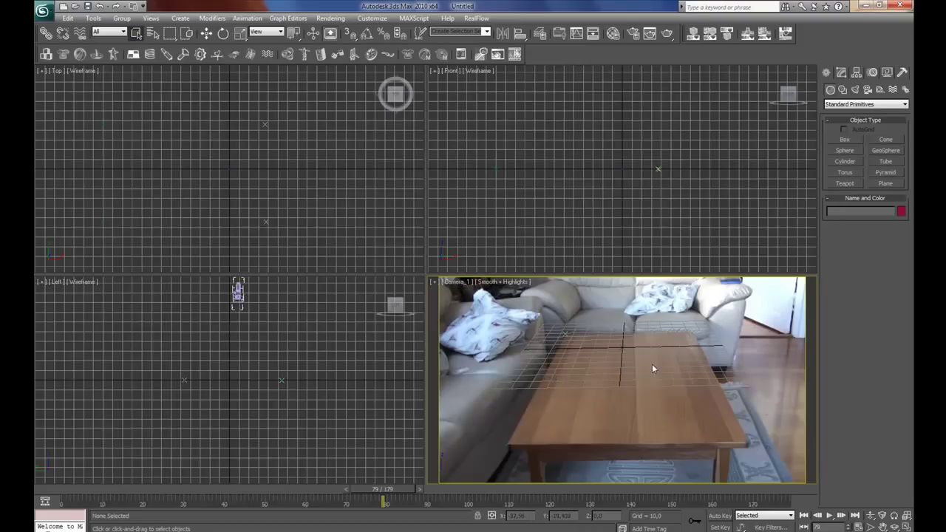
Step: Hide the grid in the Camera_1 viewport and delete all the tracking helpers around the tabletop
key("g")
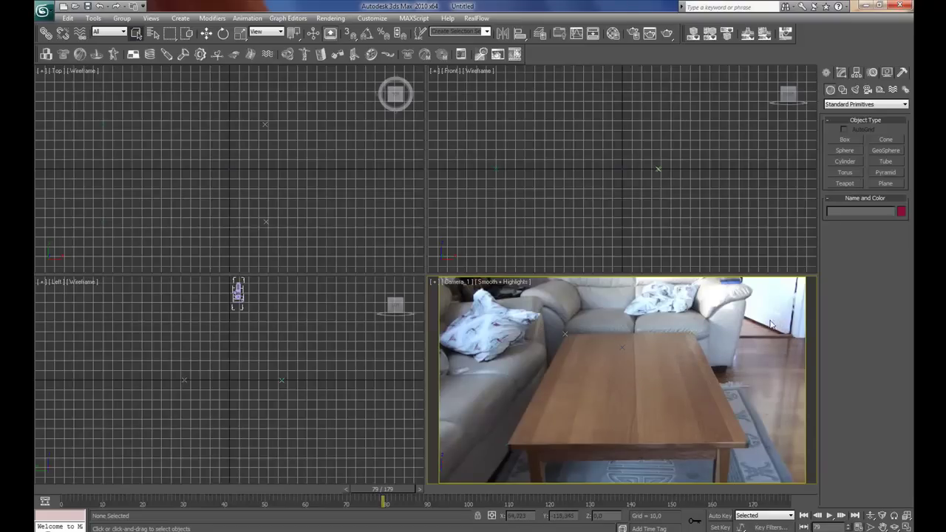
left_click_drag(785, 320, 485, 464)
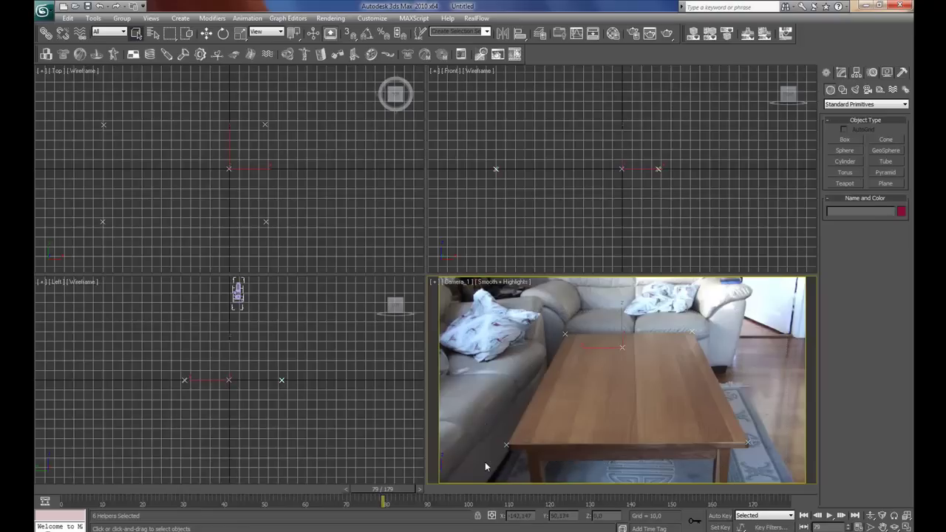
key("Delete")
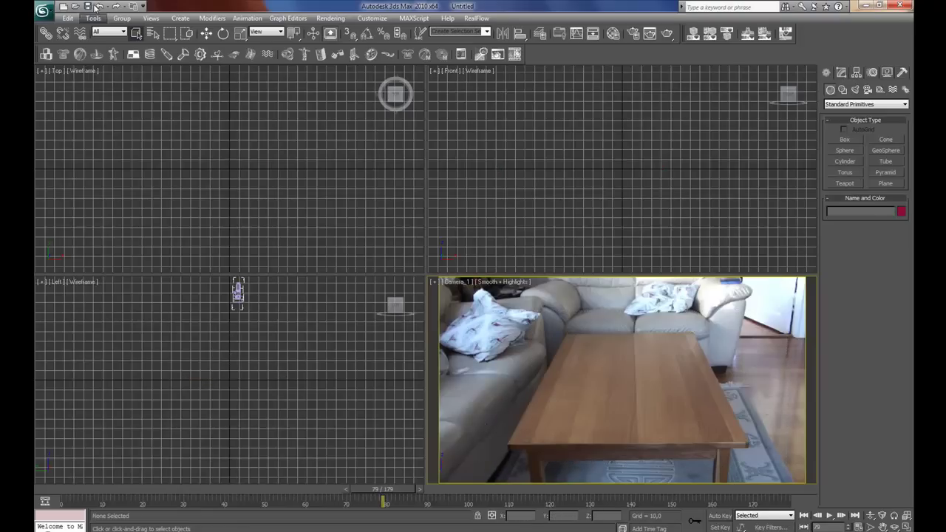
Step: Choose Table.obj from the desktop's Tutorial folder as the file to import
left_click(43, 12)
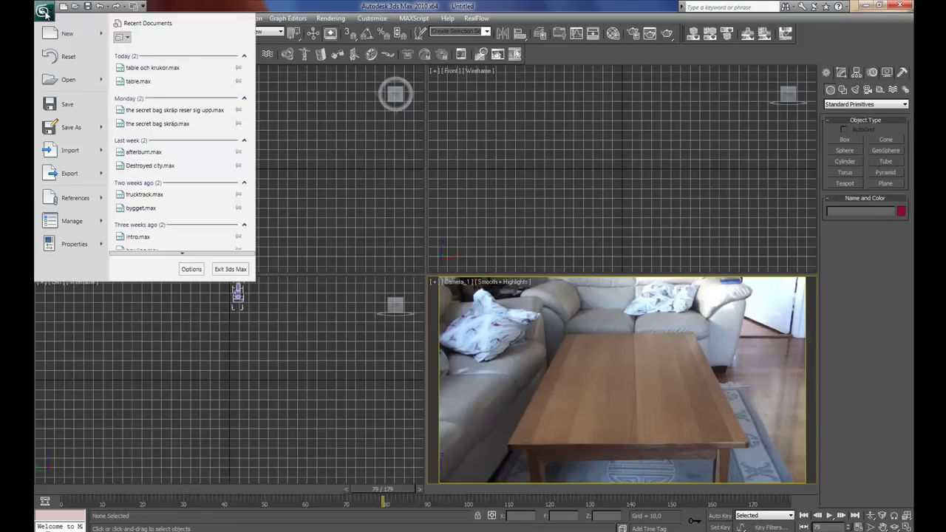
left_click(75, 153)
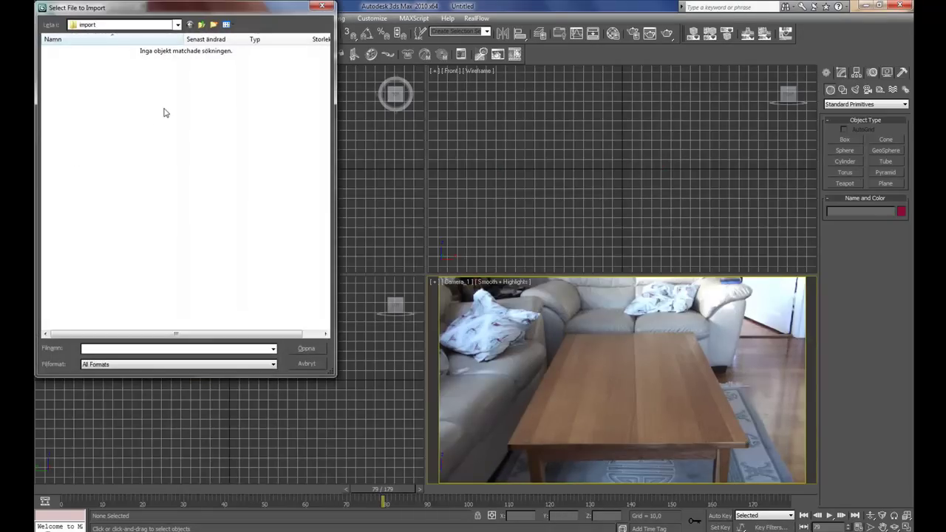
left_click(202, 26)
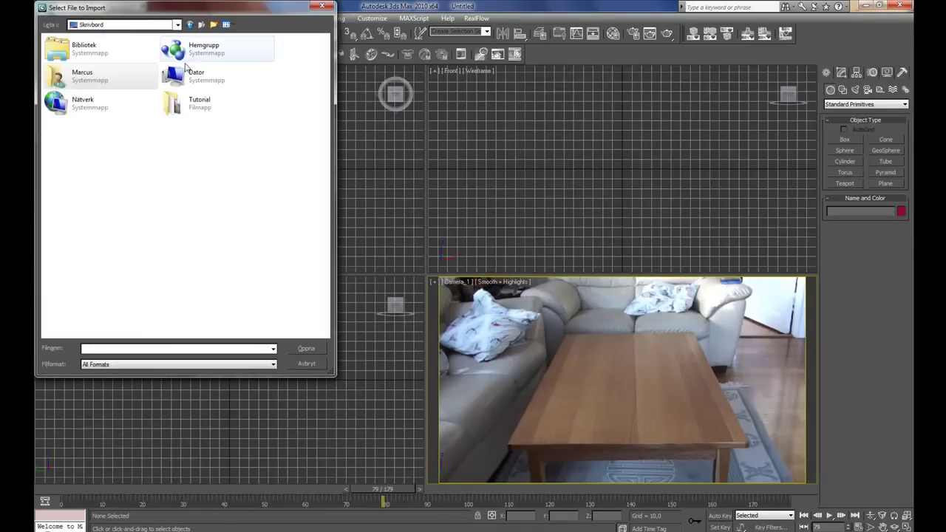
double_click(194, 116)
left_click(199, 76)
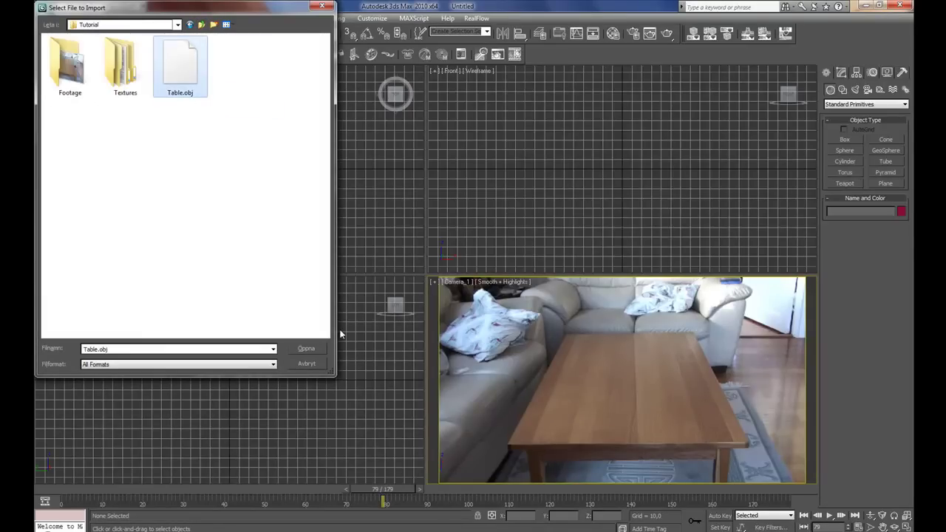
left_click(305, 348)
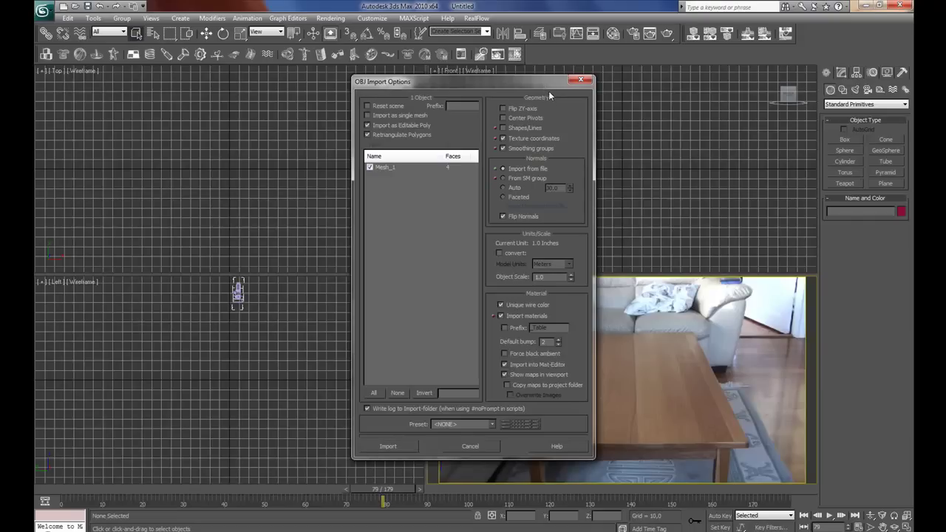
Step: Import Mesh_1 with both Flip ZY-axis and Flip Normals turned off
left_click_drag(549, 87, 539, 80)
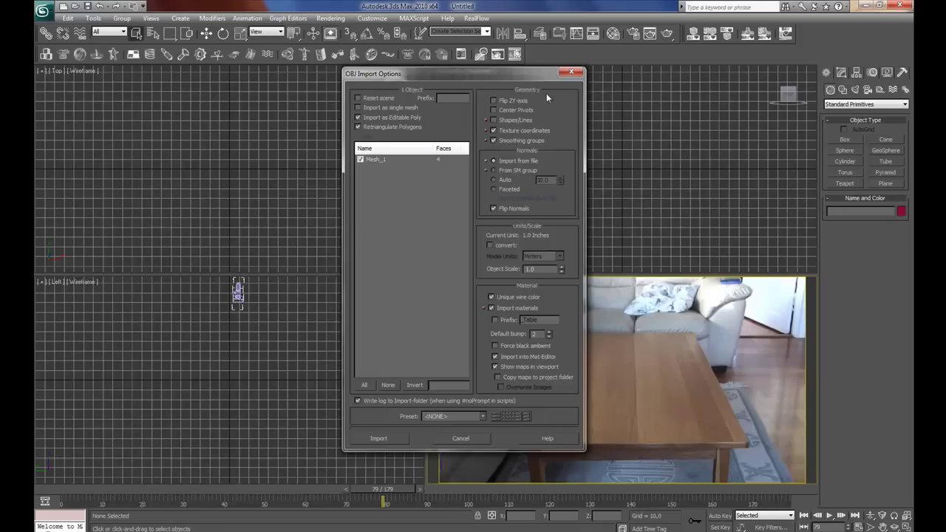
left_click(504, 102)
left_click(492, 209)
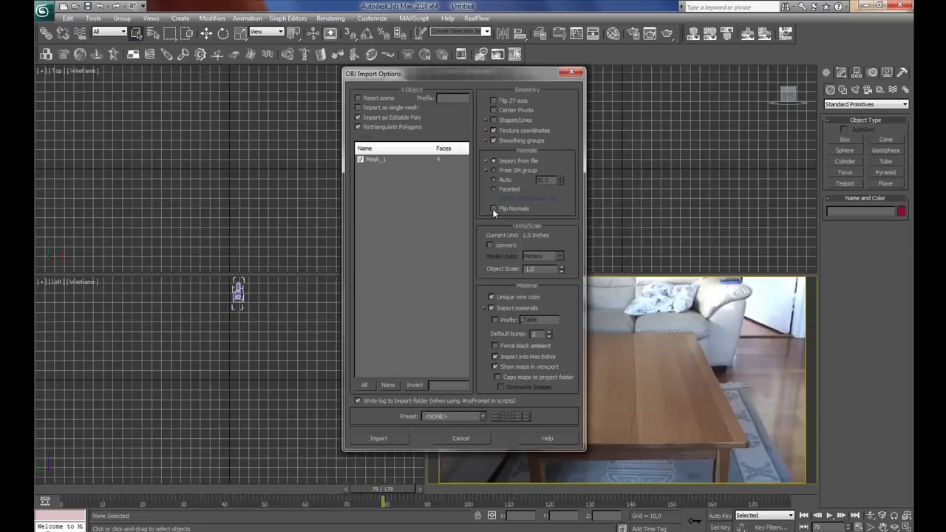
left_click(388, 441)
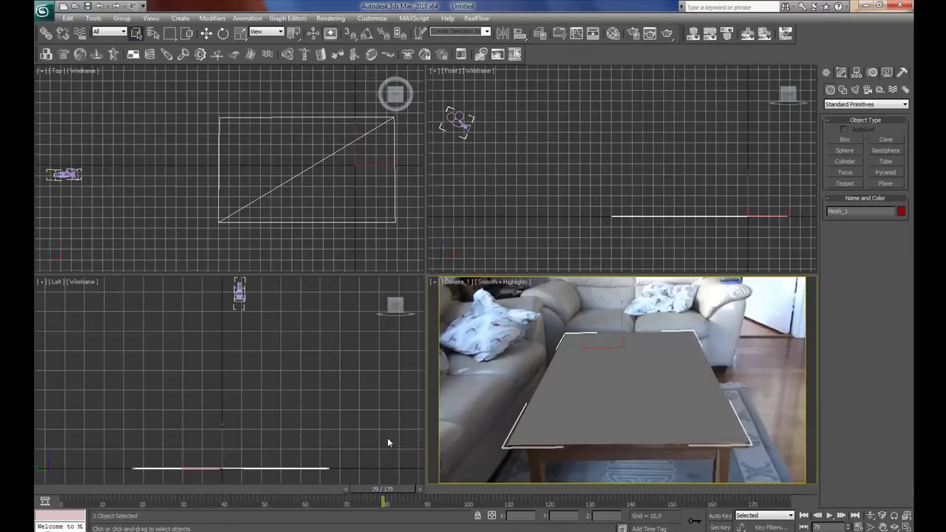
Step: Step through the shot to check the table mesh against the footage, return to frame 0 and deselect the mesh
left_click_drag(384, 491, 152, 497)
key("comma")
key("comma")
key("comma")
key("comma")
key("comma")
key("comma")
key("comma")
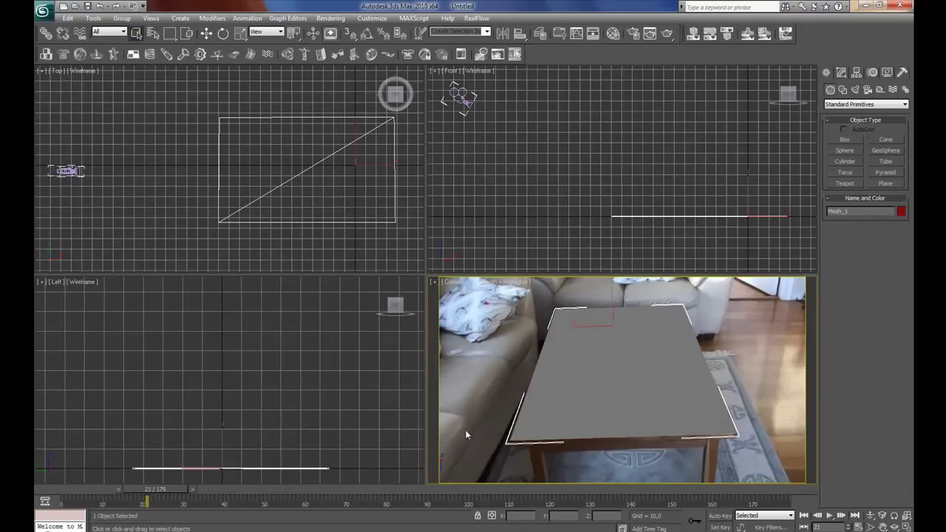
key("comma")
key("comma")
key("comma")
key("comma")
key("comma")
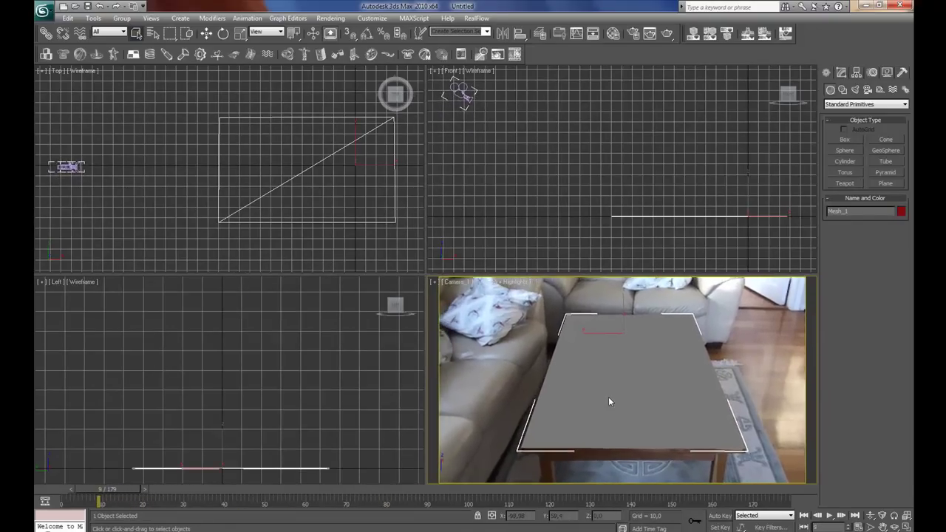
key("period")
key("period")
key("period")
key("period")
key("period")
key("period")
key("period")
key("period")
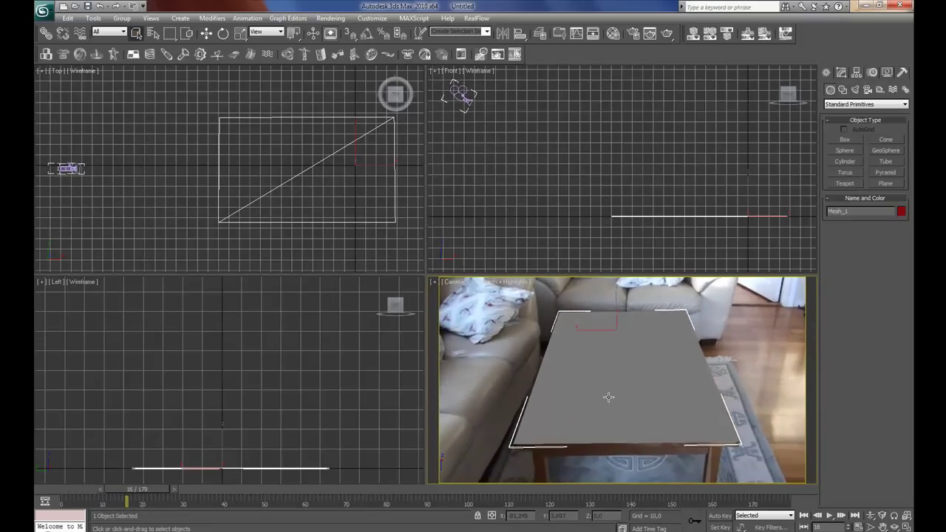
left_click_drag(174, 494, 52, 494)
left_click(611, 251)
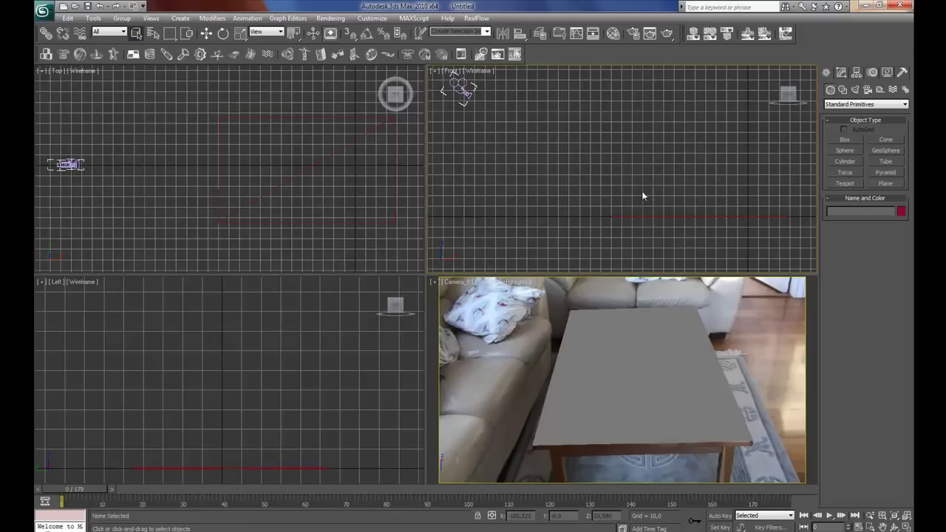
mouse_move(642, 191)
middle_mouse_down()
mouse_move(623, 179)
mouse_move(655, 201)
mouse_move(624, 188)
middle_mouse_up()
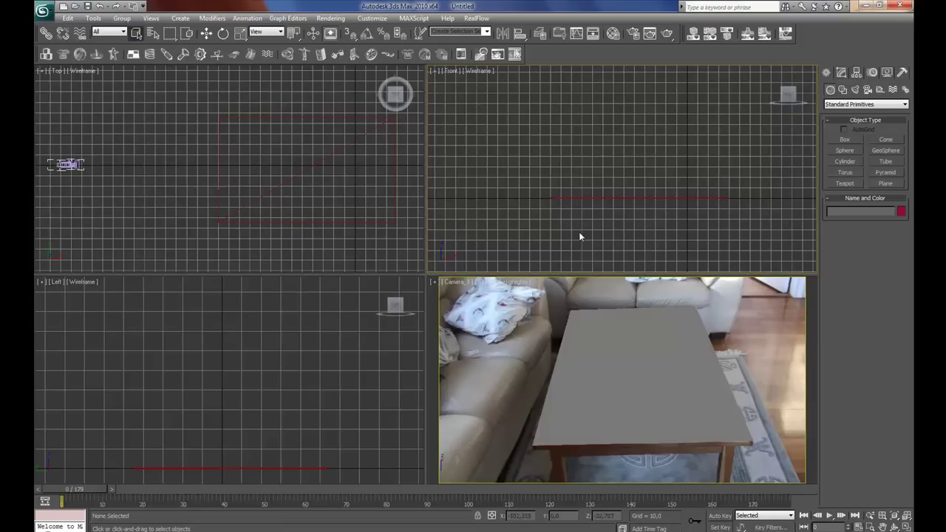
Step: Switch to the file explorer and open Pot.jpg from Textures > Pot in Photoshop CS4, declining the visit to the video driver site
key("alt+Tab")
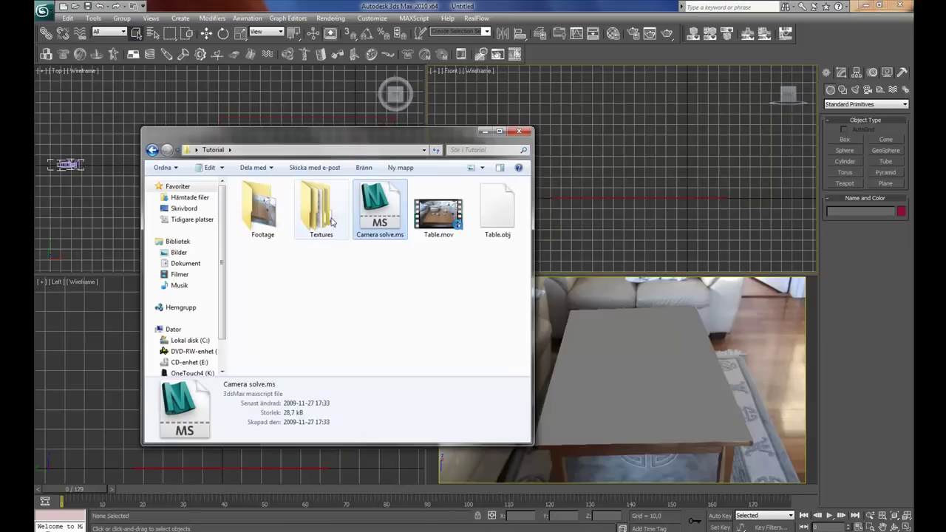
double_click(310, 214)
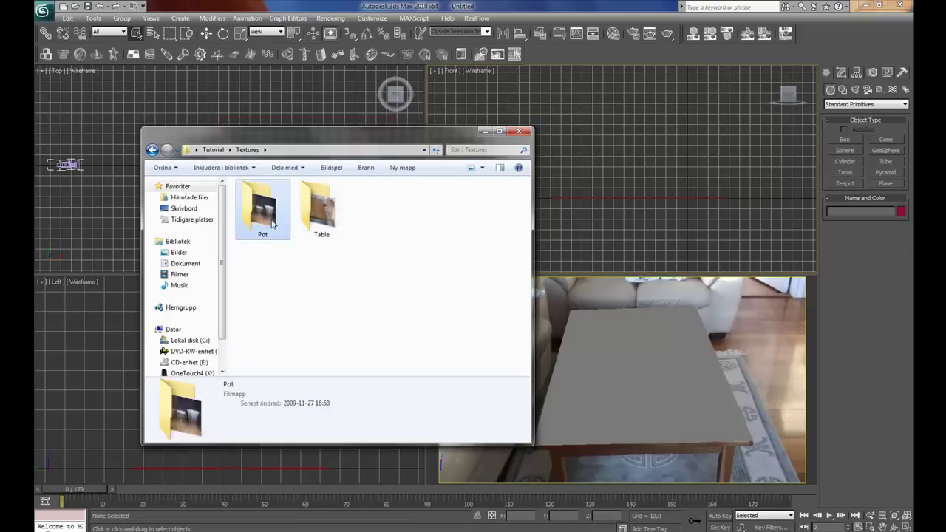
double_click(280, 207)
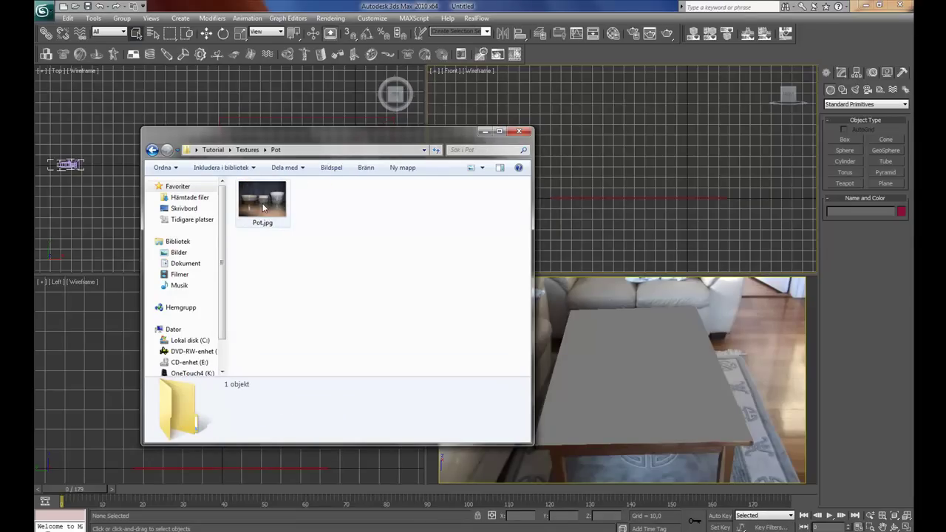
left_click(270, 206)
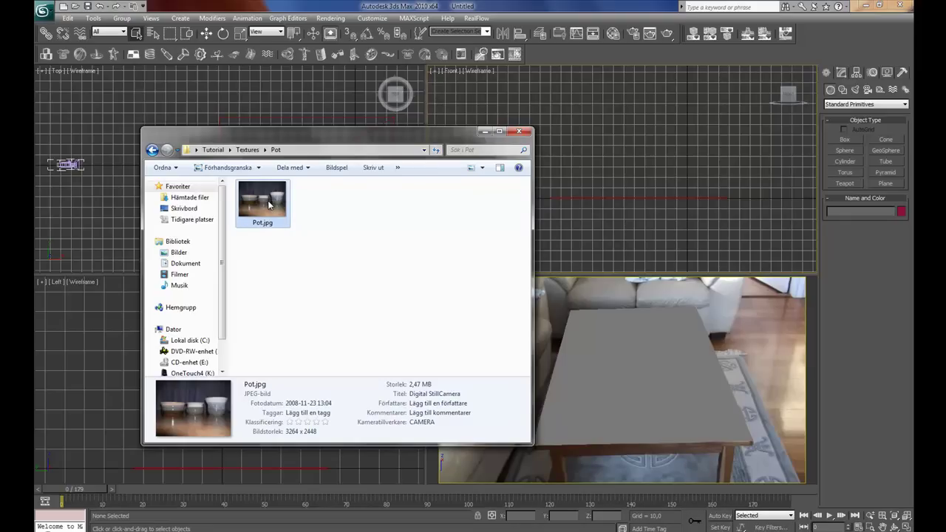
left_click(318, 254)
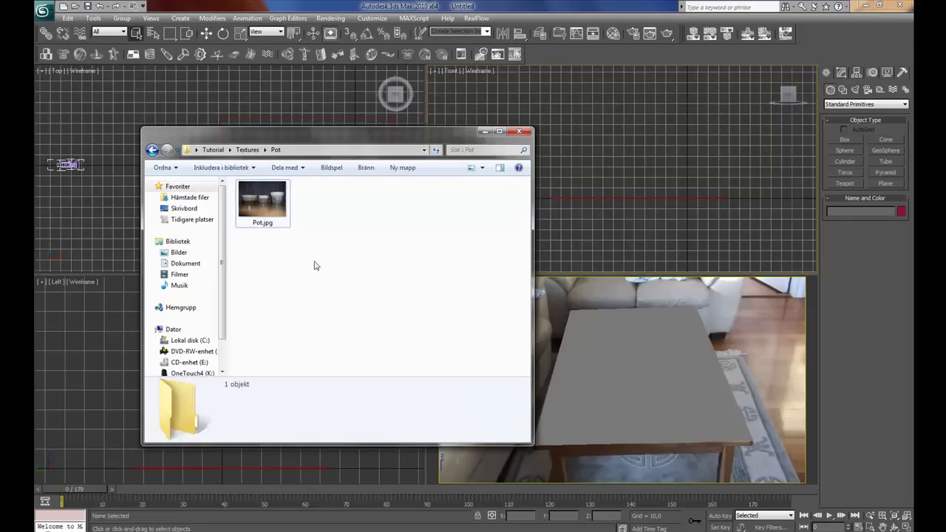
left_click(268, 210)
right_click(258, 211)
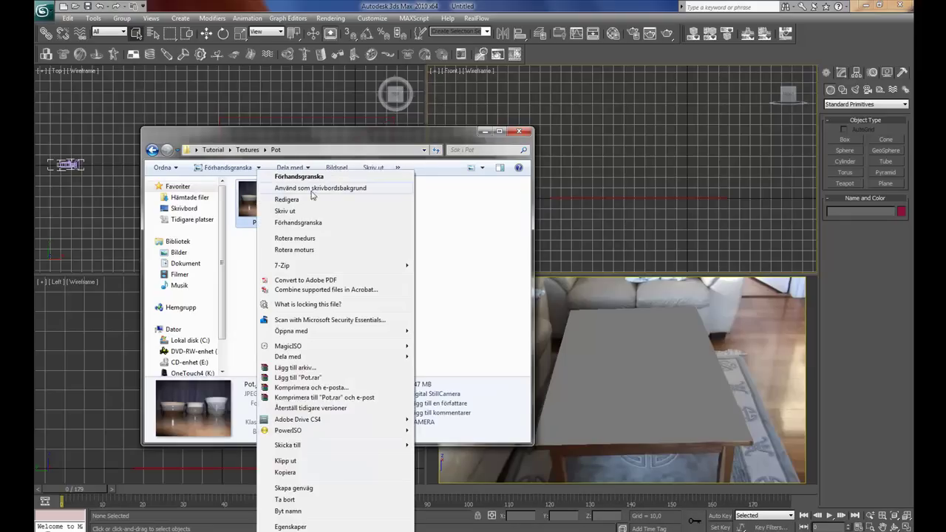
mouse_move(358, 333)
left_click(444, 331)
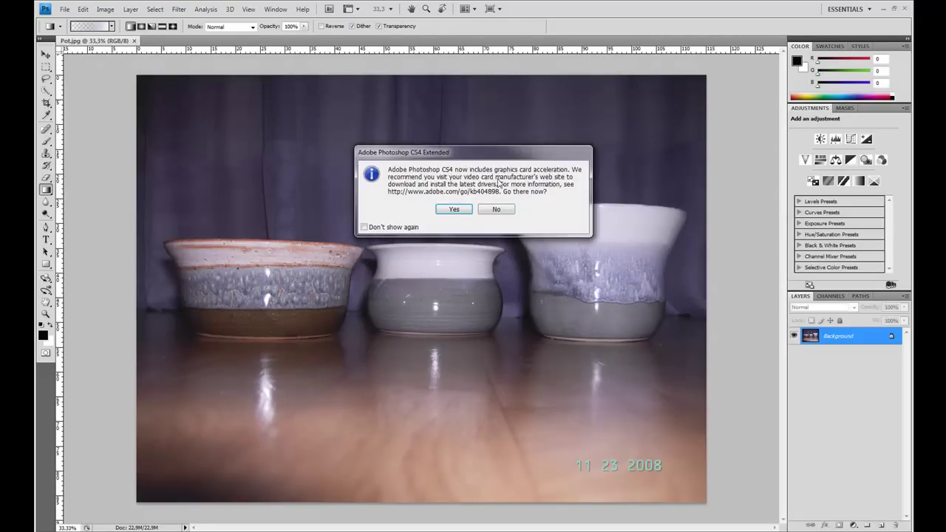
left_click(494, 210)
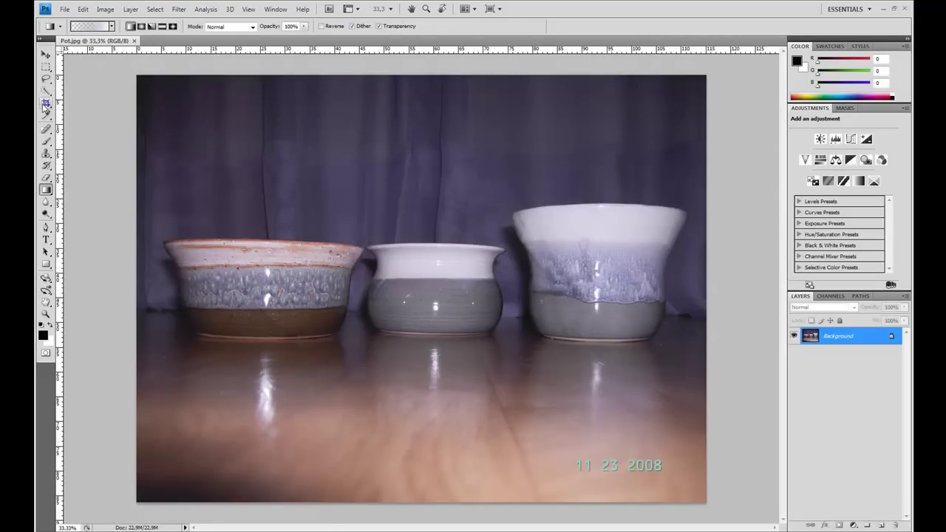
Step: Crop the photo tightly around the middle pot, leaving a narrow margin on both sides of its rim
left_click(46, 102)
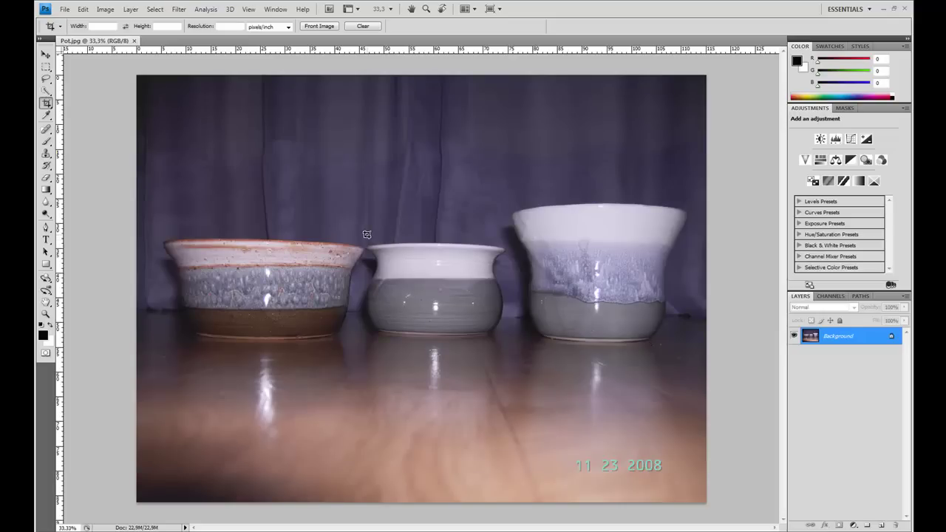
left_click_drag(367, 236, 508, 340)
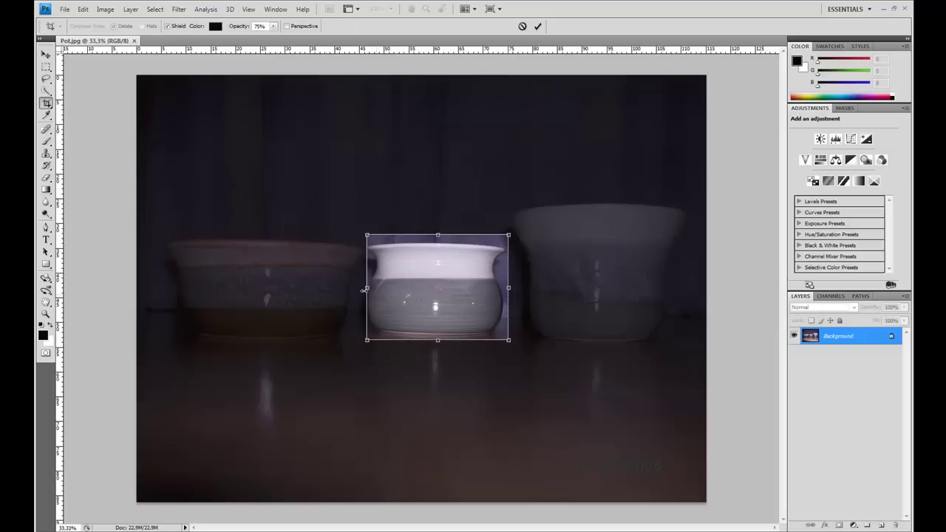
left_click_drag(367, 288, 363, 289)
left_click_drag(364, 289, 366, 289)
key("ctrl+plus")
key("ctrl+plus")
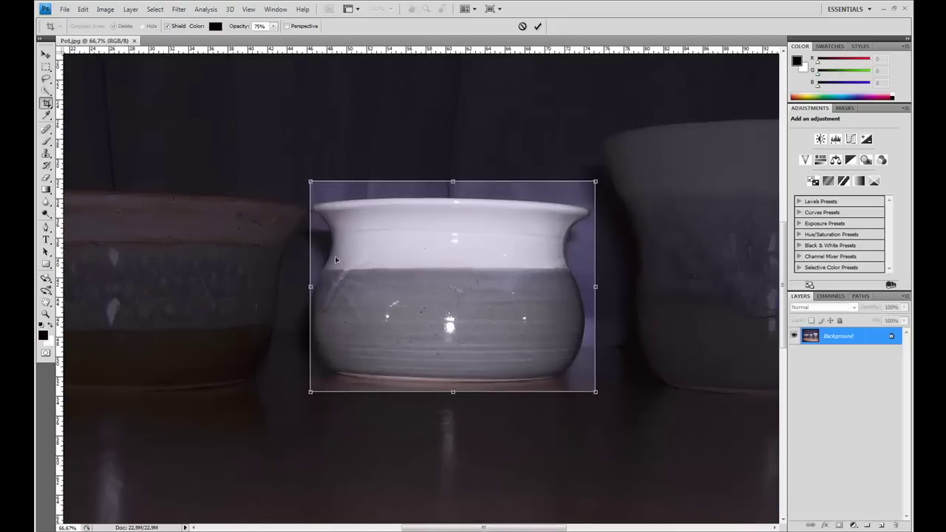
left_click_drag(312, 288, 307, 287)
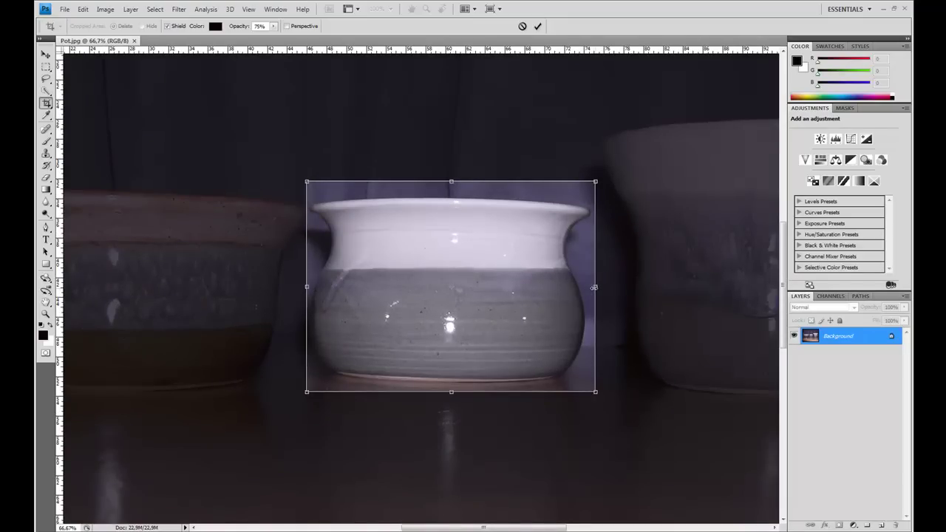
left_click_drag(594, 287, 592, 290)
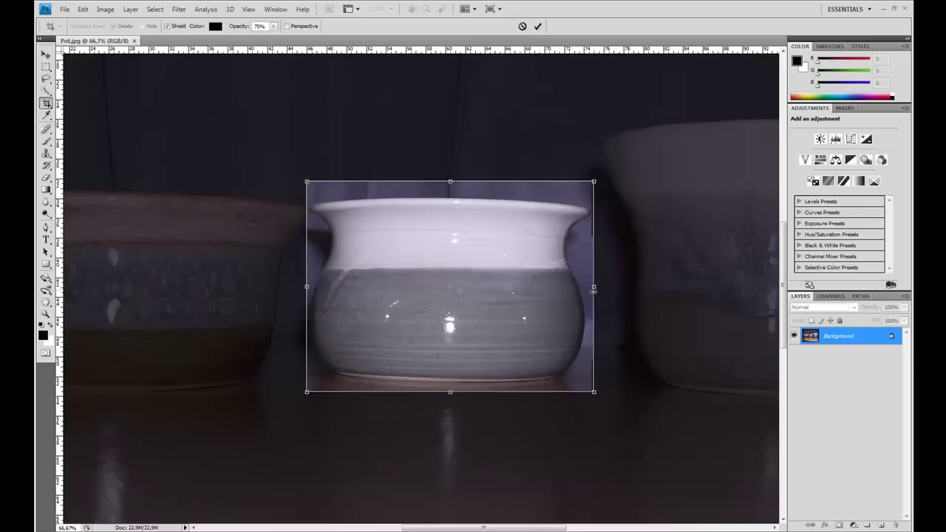
double_click(572, 312)
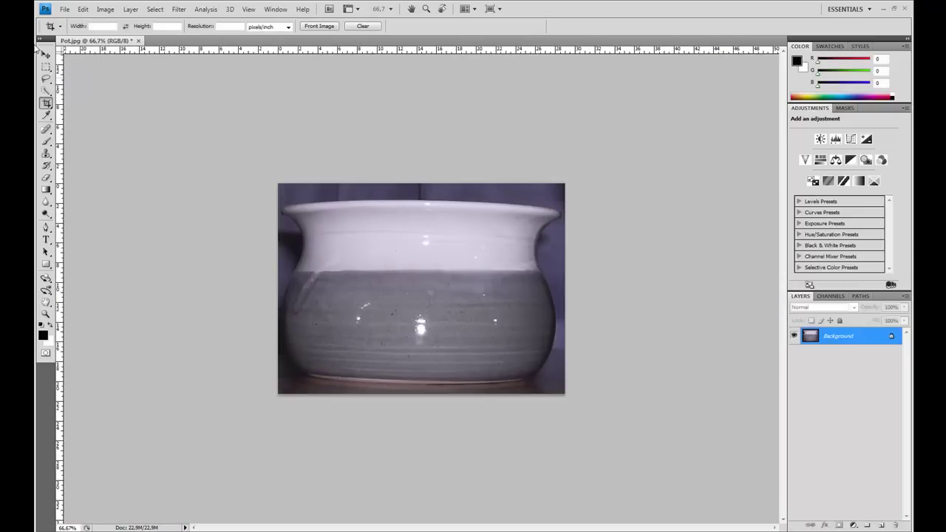
Step: Save the cropped image over Pot.jpg in the Pot folder as a Baseline ("Standard") JPEG at quality 12, Maximum
left_click(65, 9)
left_click(90, 151)
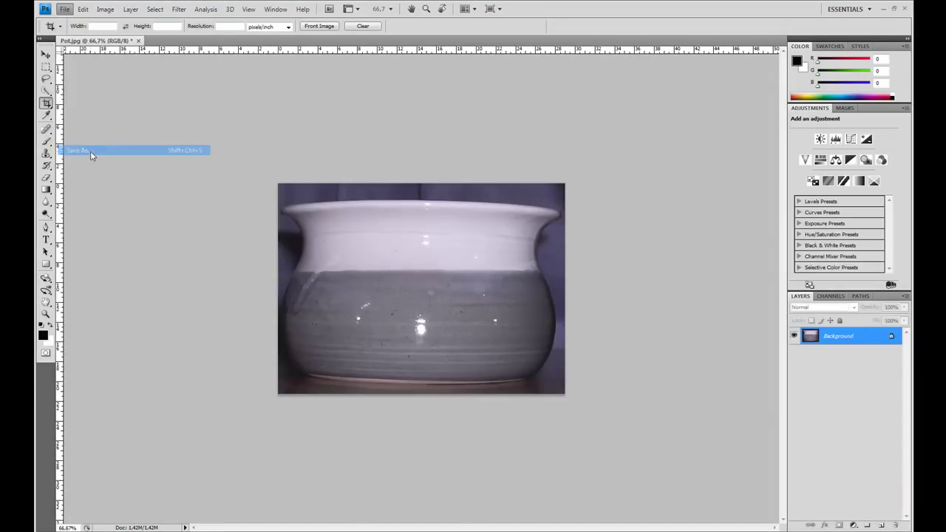
left_click(243, 161)
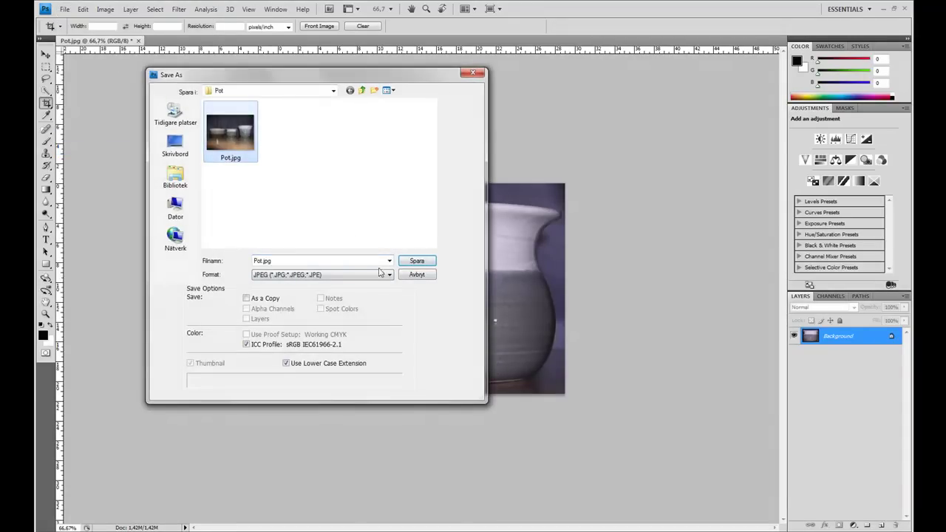
left_click(417, 262)
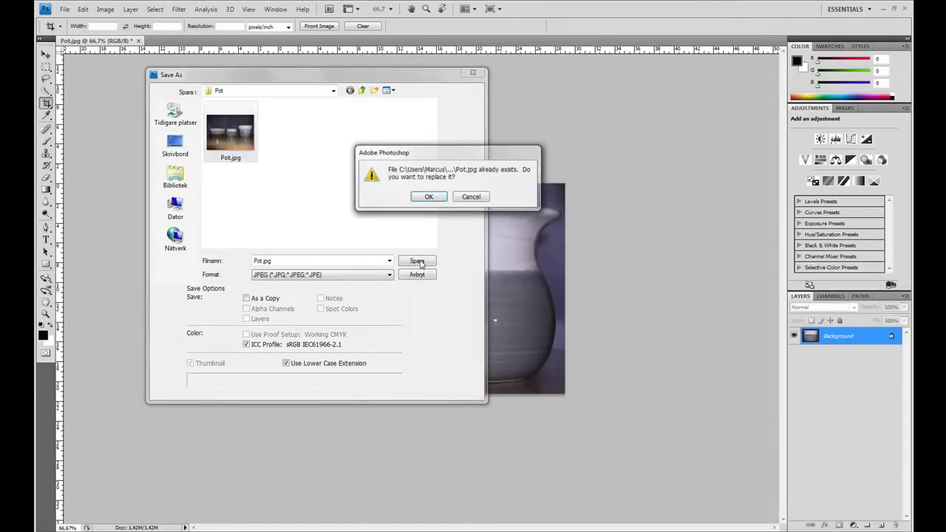
left_click(428, 197)
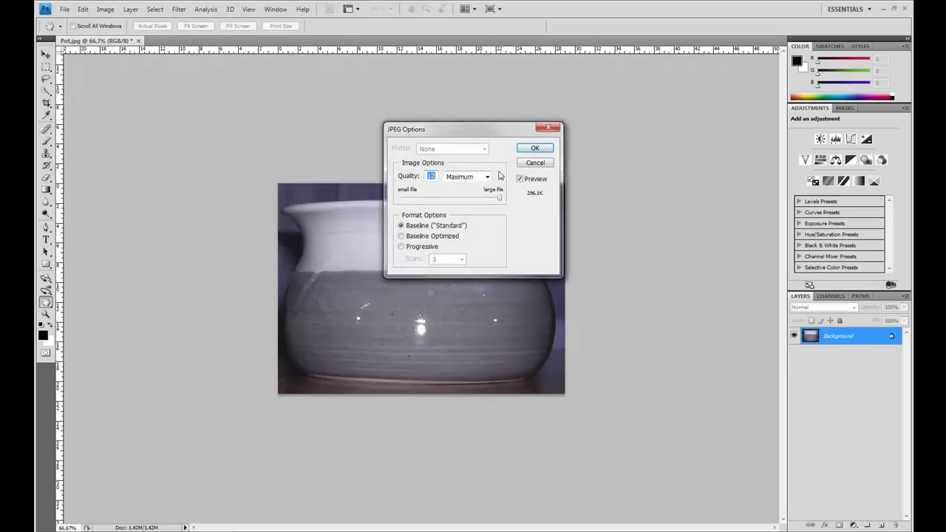
left_click(534, 148)
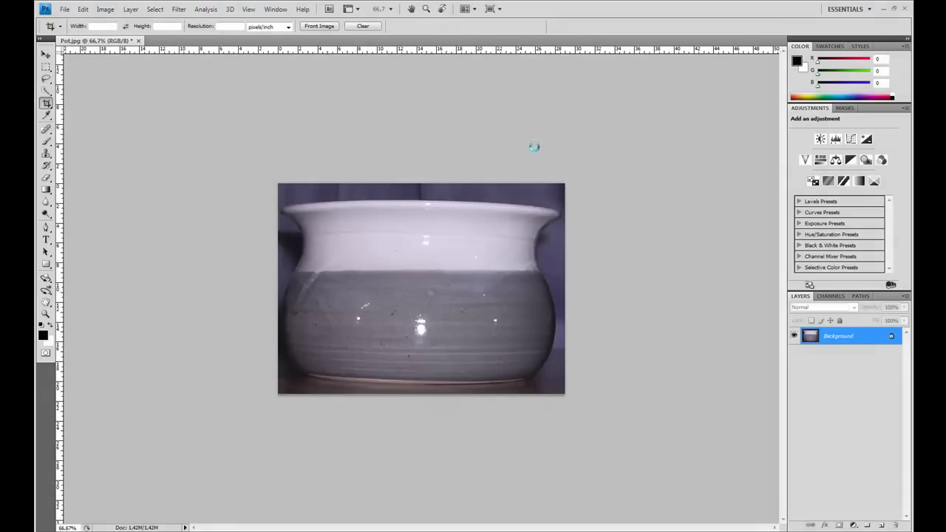
Step: Switch to 3ds Max with the file explorer and bring Pot.jpg into the Front viewport as its viewport background
left_click(882, 8)
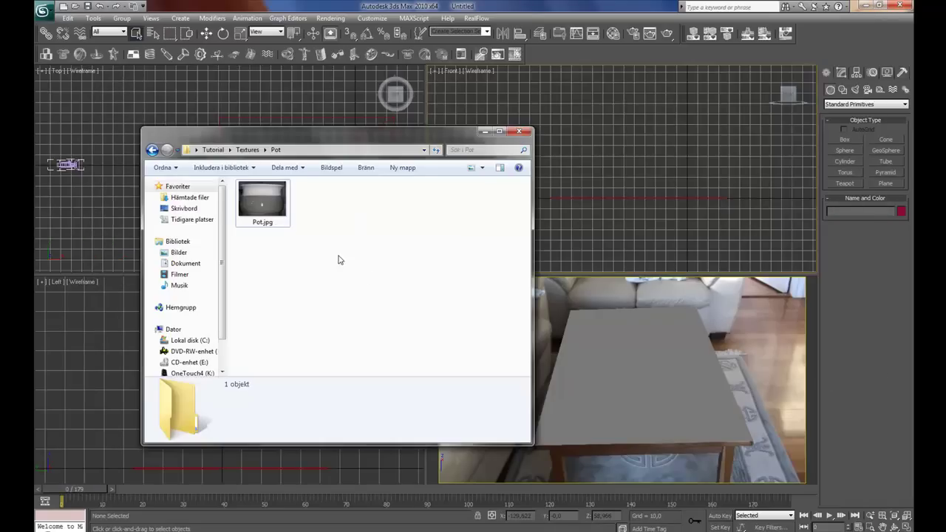
left_click_drag(380, 139, 341, 127)
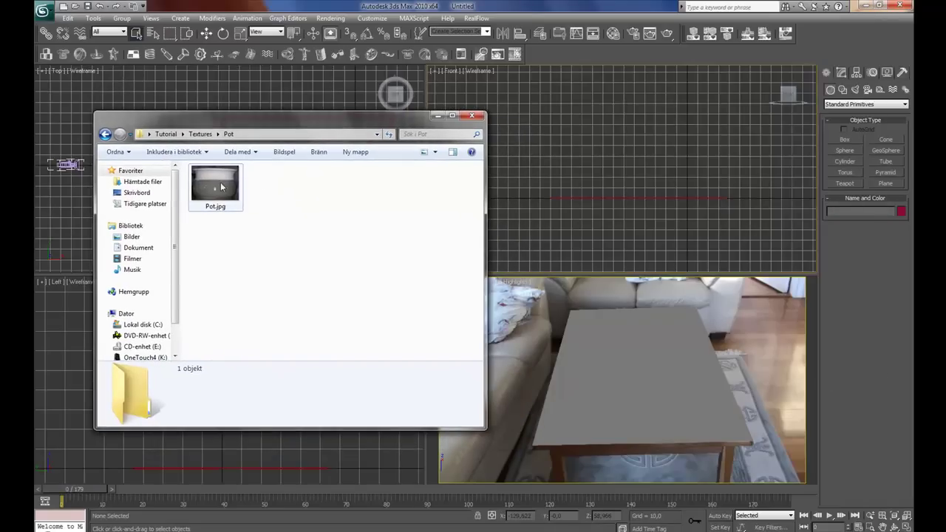
left_click(222, 187)
left_click_drag(221, 186, 563, 148)
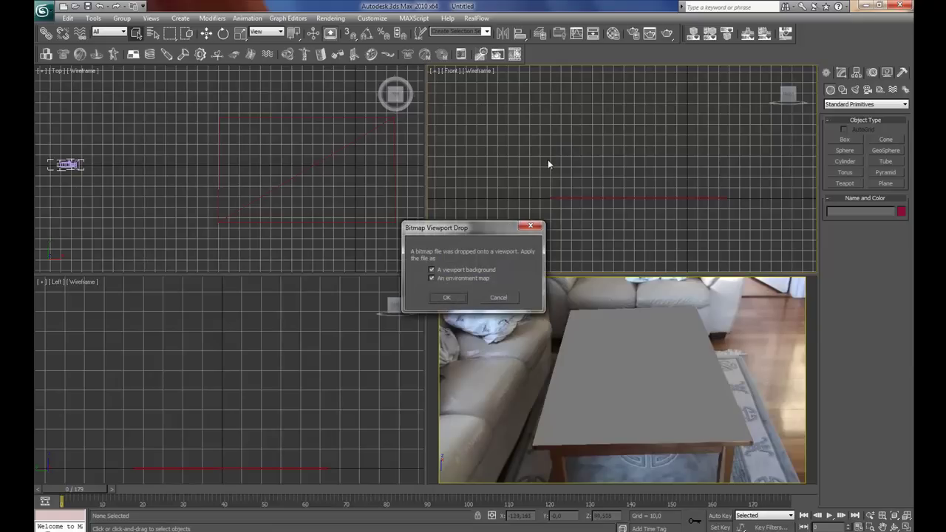
left_click(452, 296)
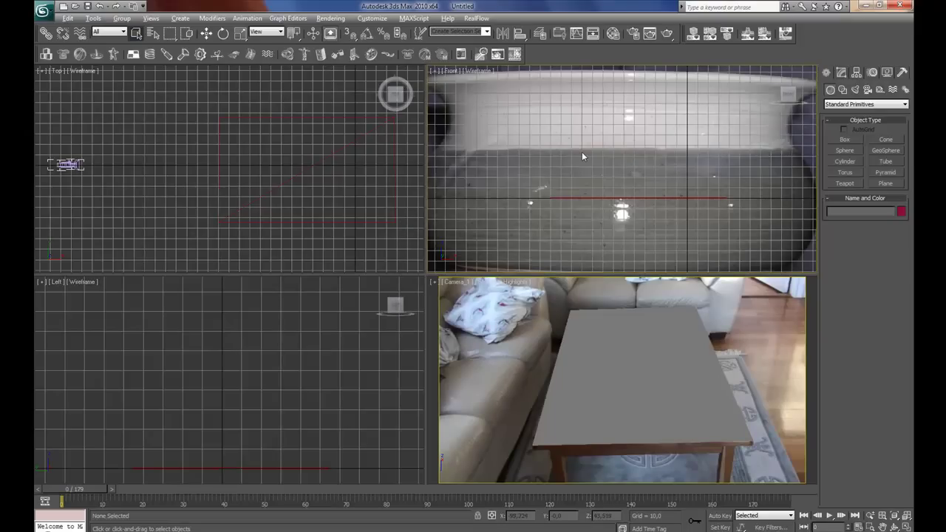
Step: Set the Front viewport background to Match Bitmap with Lock Zoom/Pan on, and maximize that viewport with its grid hidden
key("alt+b")
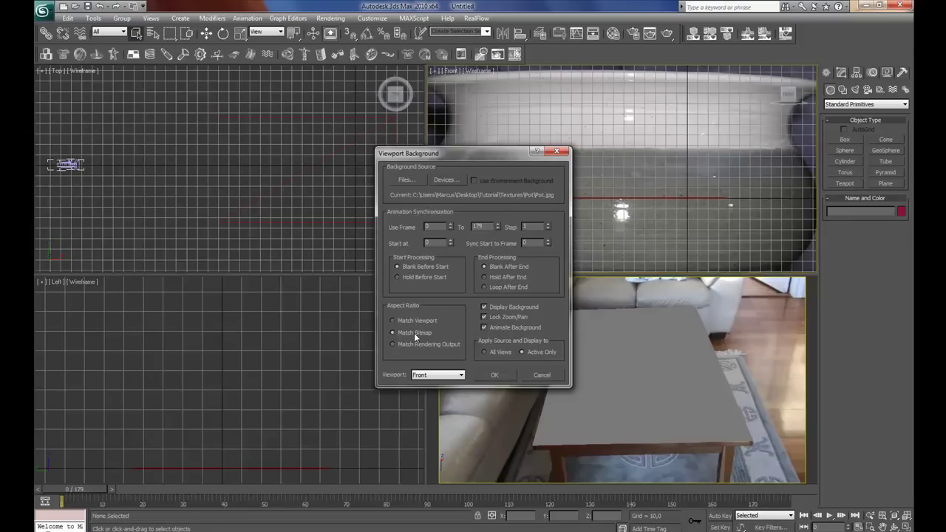
left_click(507, 376)
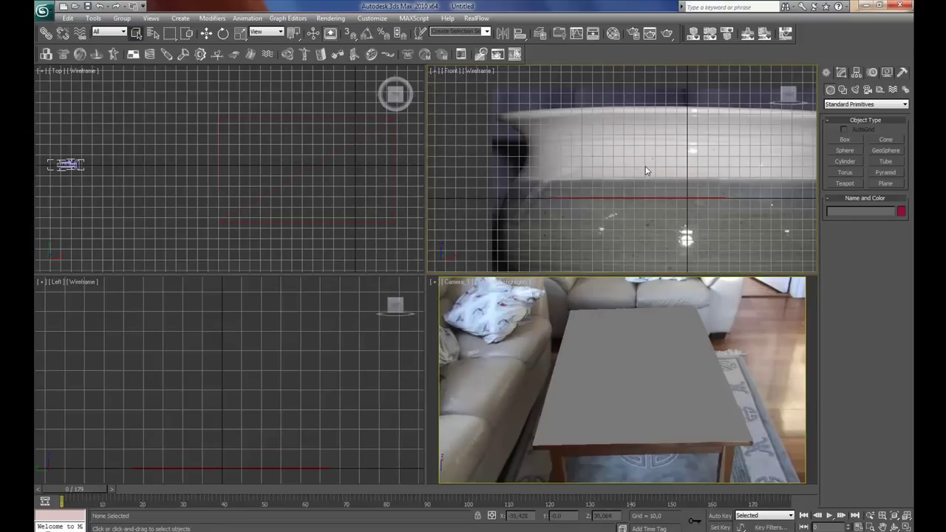
middle_click_drag(670, 215, 639, 170)
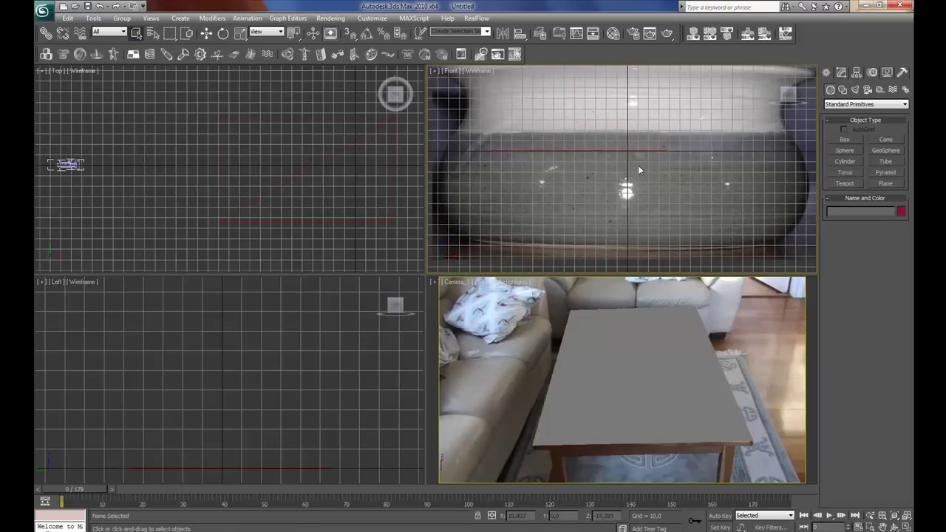
key("alt+w")
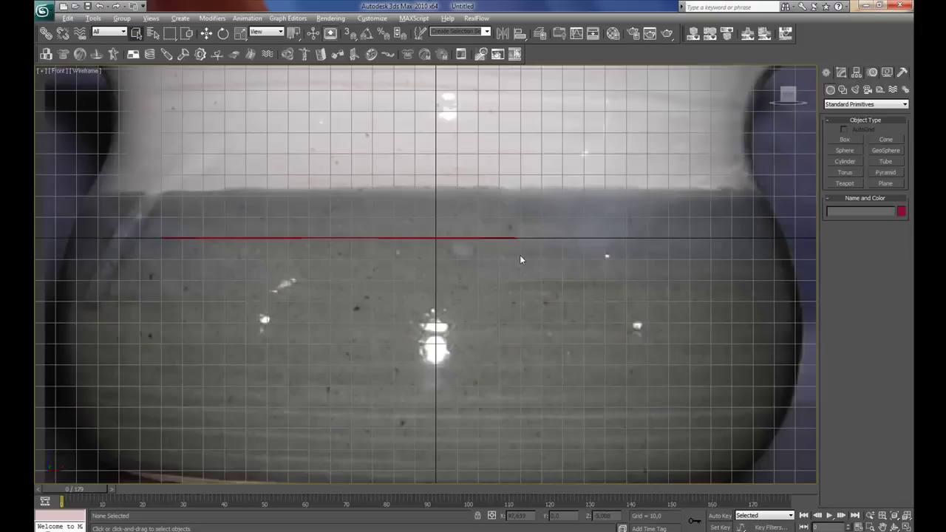
scroll(504, 297, "down", 5)
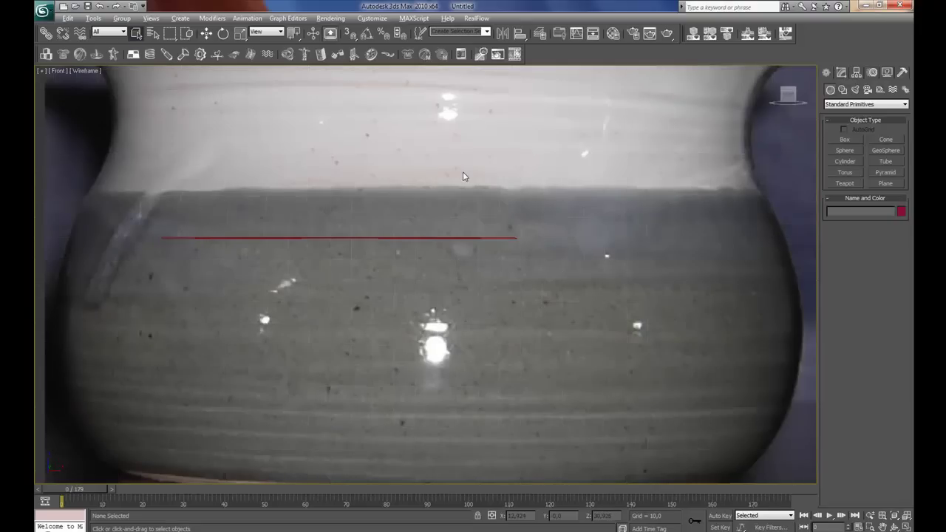